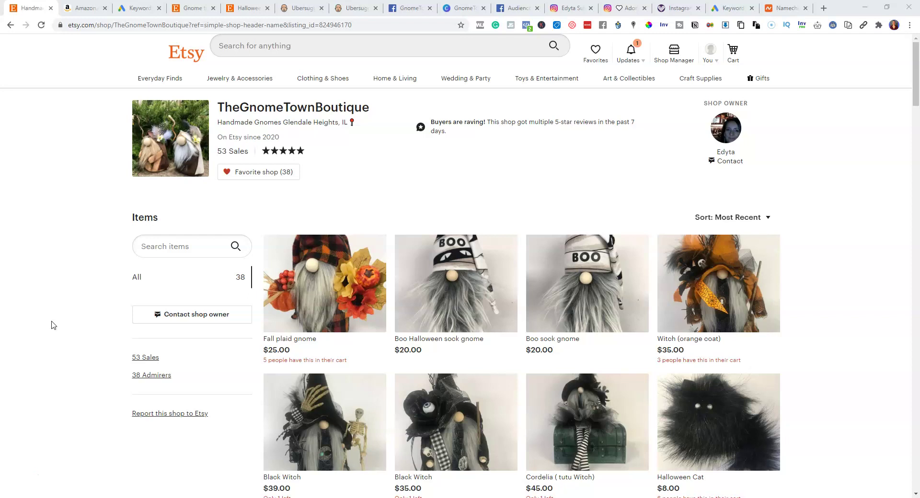
Look through TheGnomeTownBoutique's Etsy shop page, examining its gnome listings, prices and stock notes
scroll(52, 326, down, 2)
scroll(53, 325, up, 2)
click(46, 314)
scroll(26, 155, down, 4)
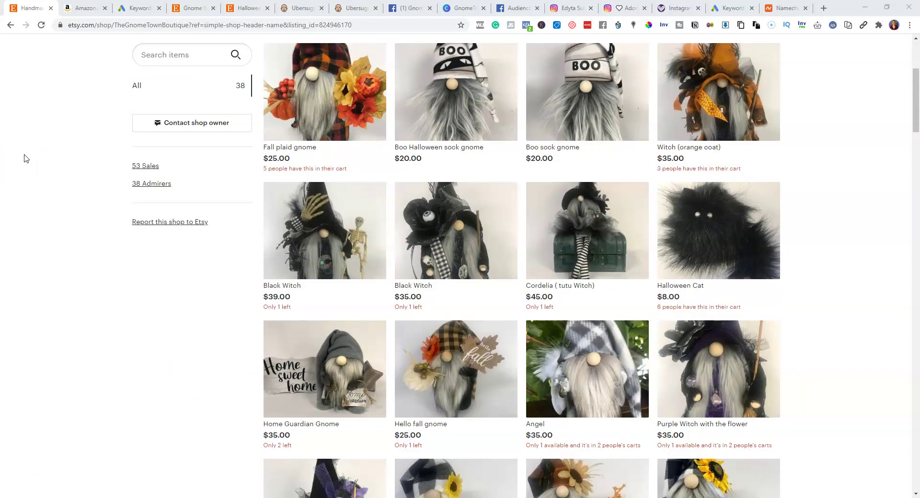
scroll(25, 157, up, 4)
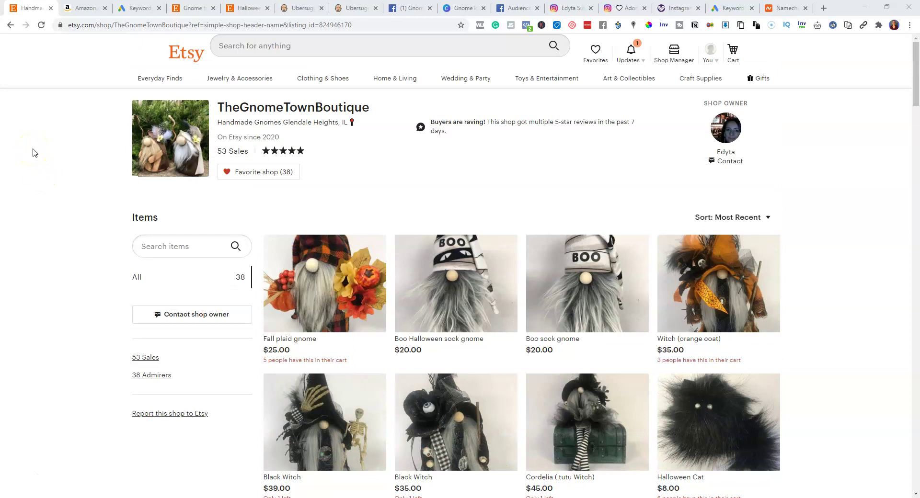
scroll(28, 151, down, 5)
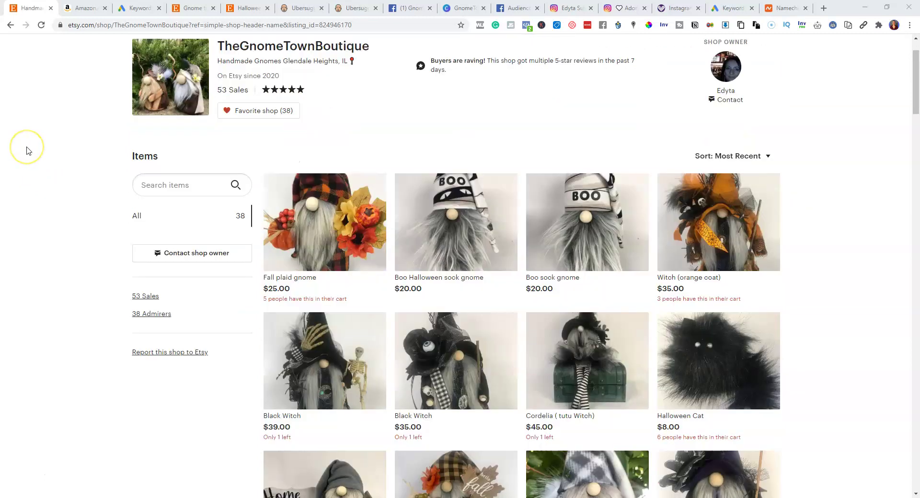
scroll(26, 151, down, 2)
scroll(26, 151, up, 7)
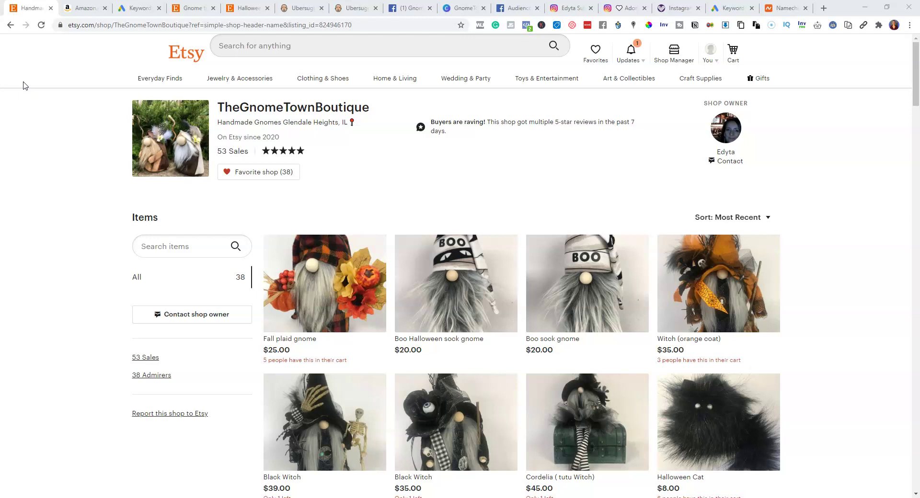
click(23, 77)
click(24, 76)
scroll(34, 78, down, 3)
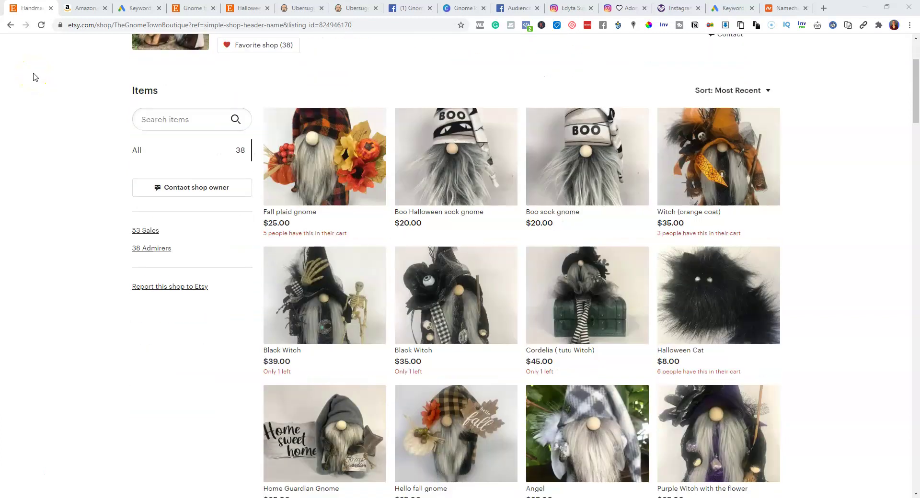
scroll(60, 109, down, 4)
scroll(60, 114, down, 2)
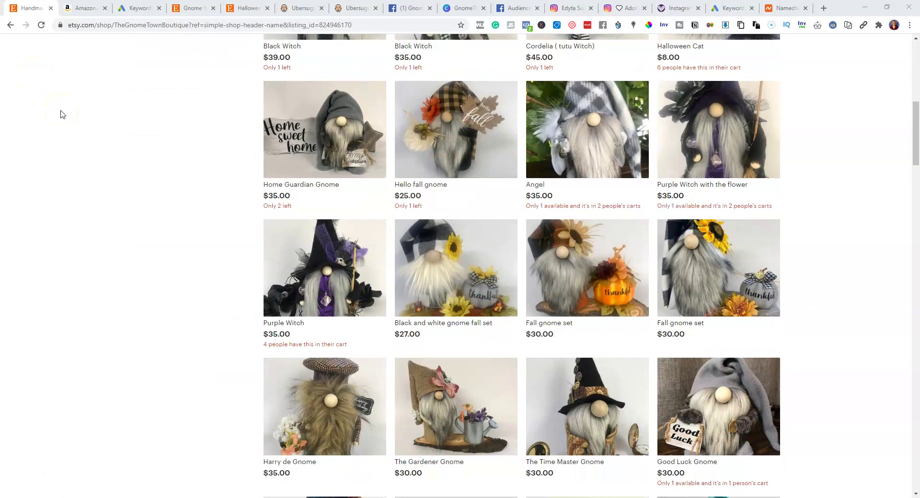
scroll(60, 114, down, 5)
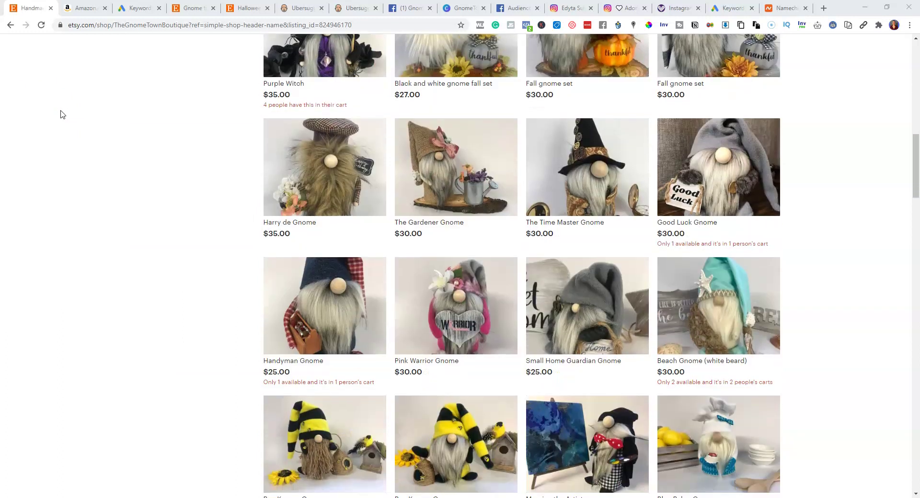
scroll(61, 114, down, 5)
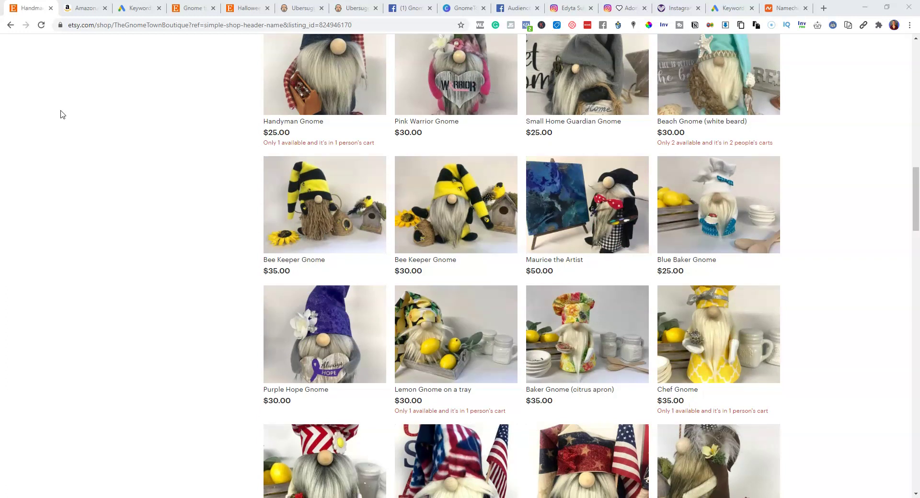
scroll(76, 128, up, 15)
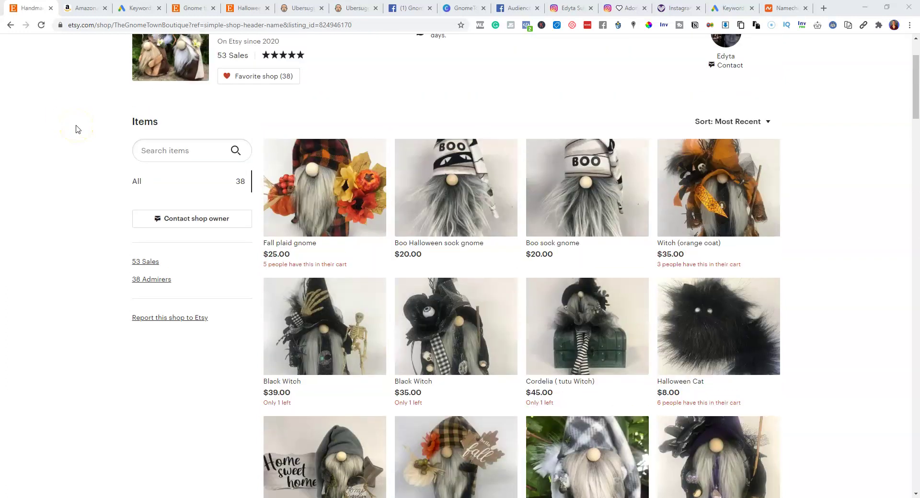
scroll(67, 127, up, 2)
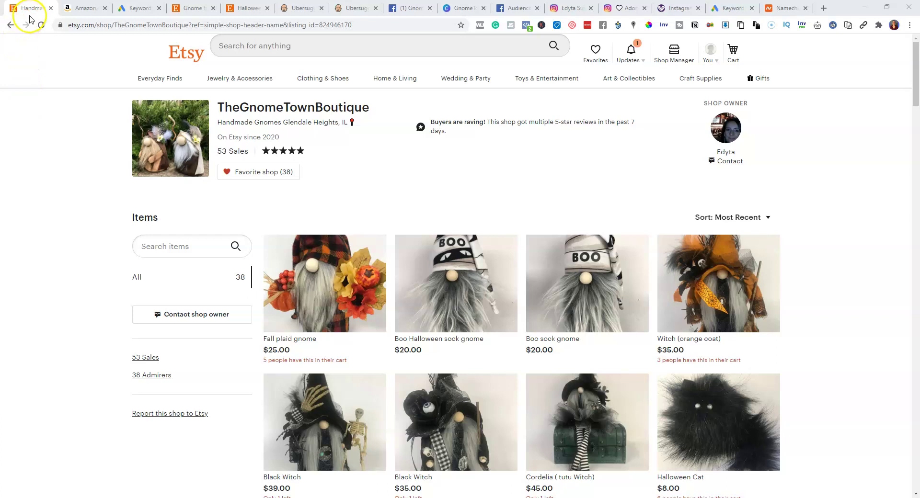
Switch to the Amazon results and shorten the search from "gnome handmade" to "gnome"
click(84, 10)
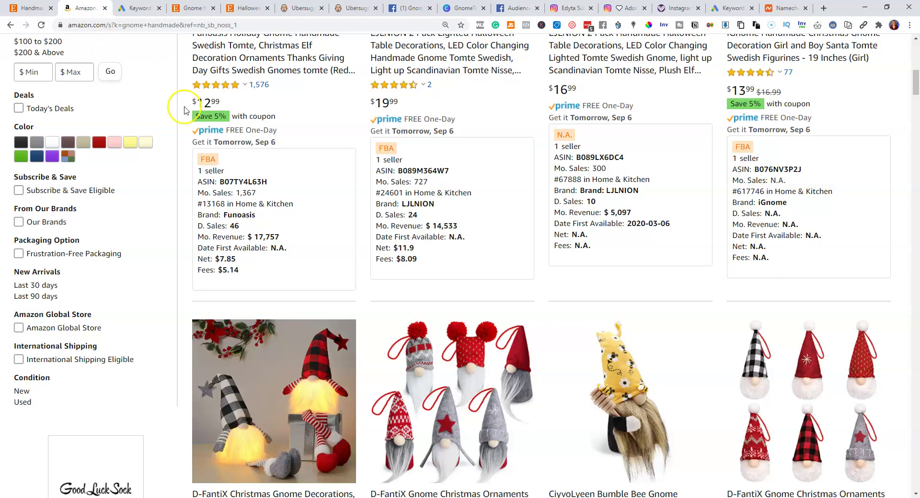
scroll(305, 182, up, 10)
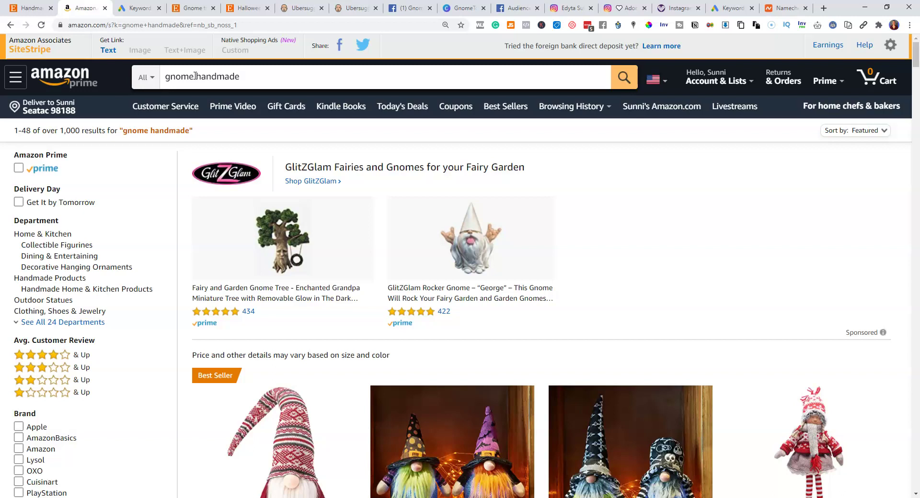
drag(195, 77, 332, 68)
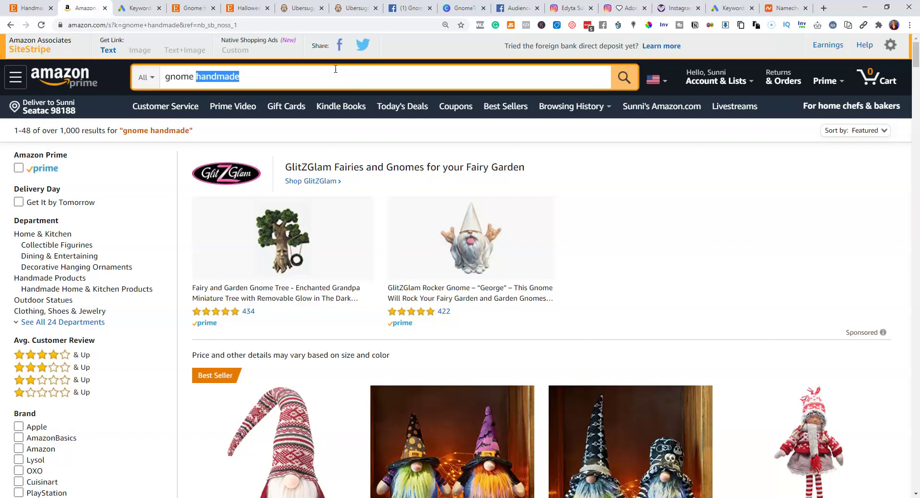
key(BackSpace)
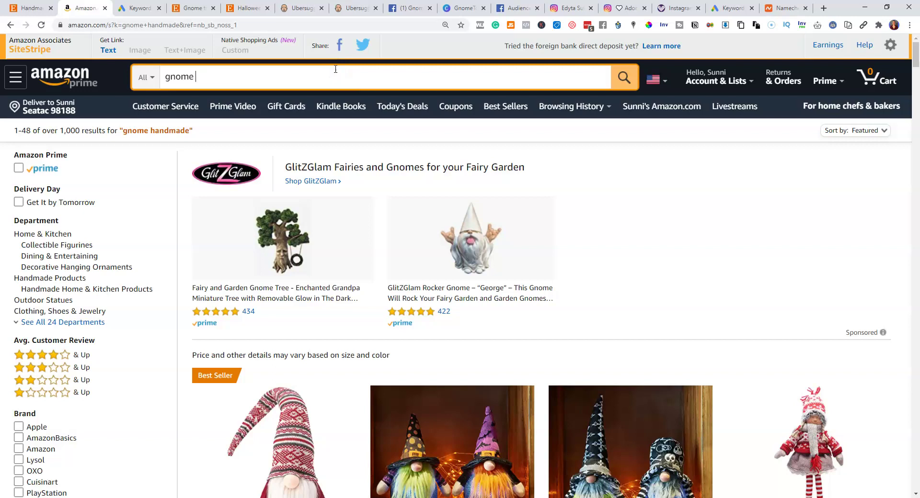
key(Return)
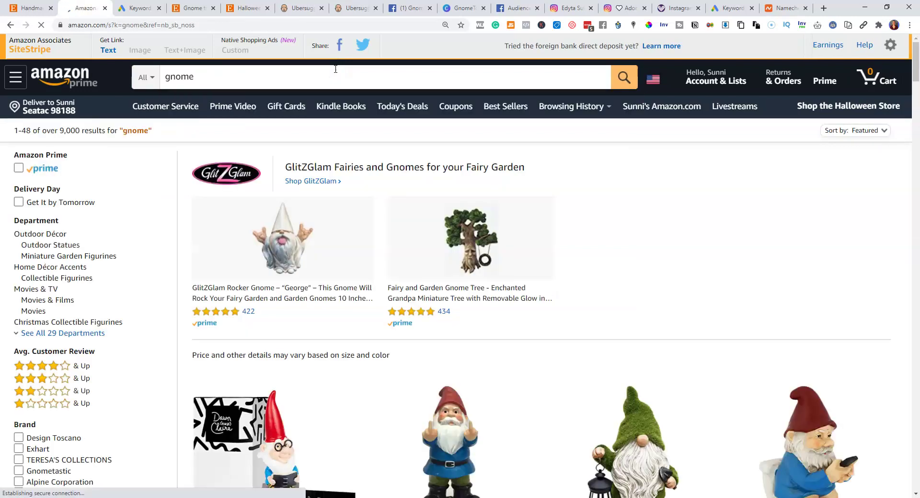
Examine the "gnome" search results, comparing the product types, prices and sales estimates
scroll(302, 287, down, 1)
scroll(288, 297, down, 4)
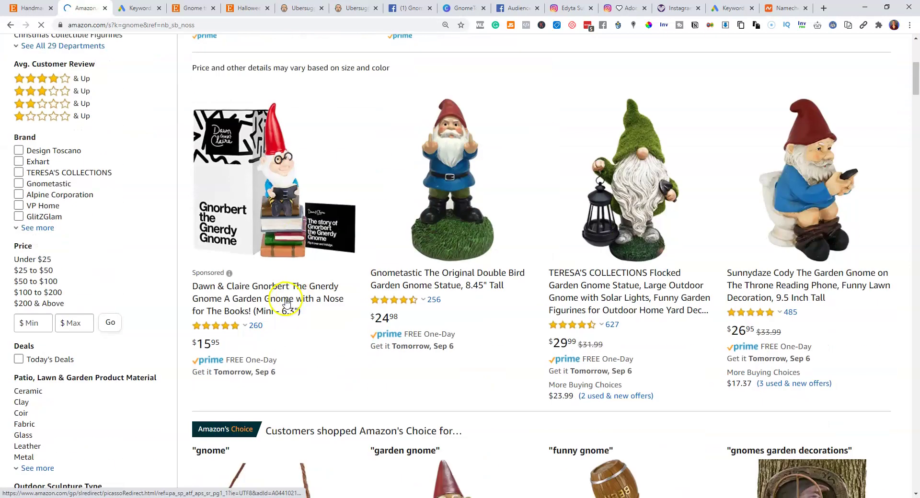
scroll(302, 225, down, 3)
scroll(268, 239, down, 2)
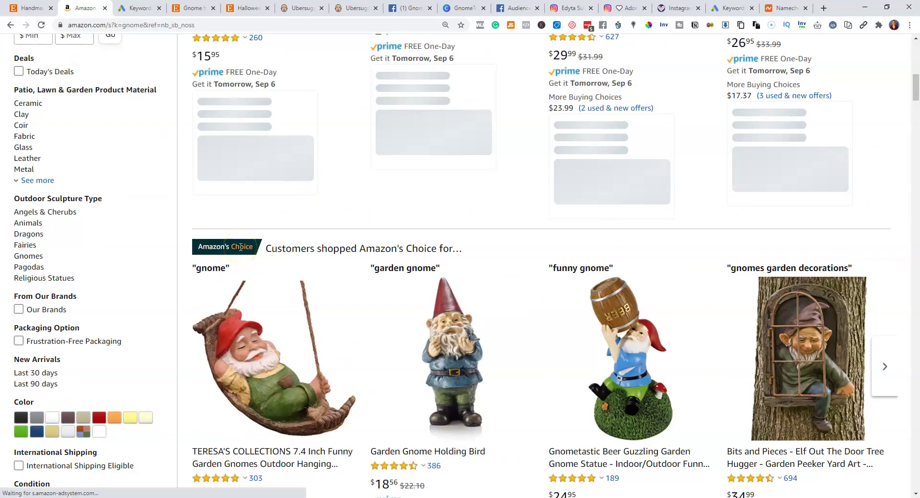
scroll(230, 253, down, 4)
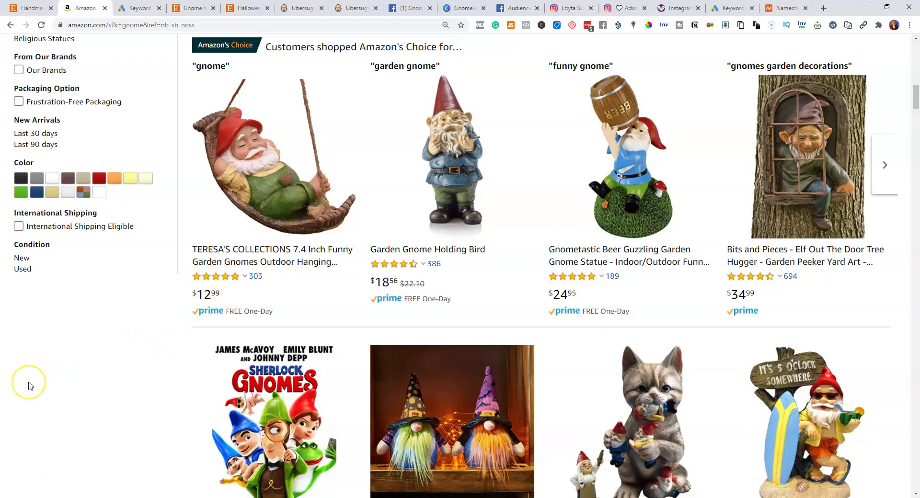
scroll(31, 386, down, 5)
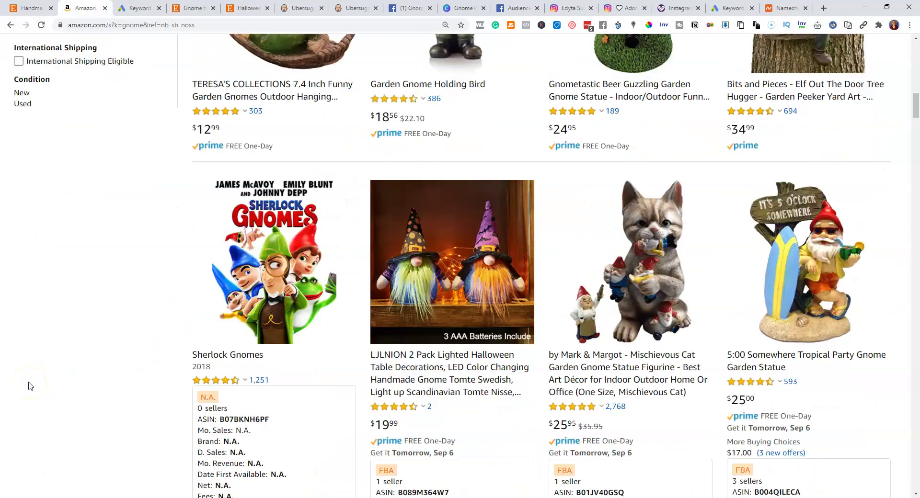
scroll(30, 386, up, 9)
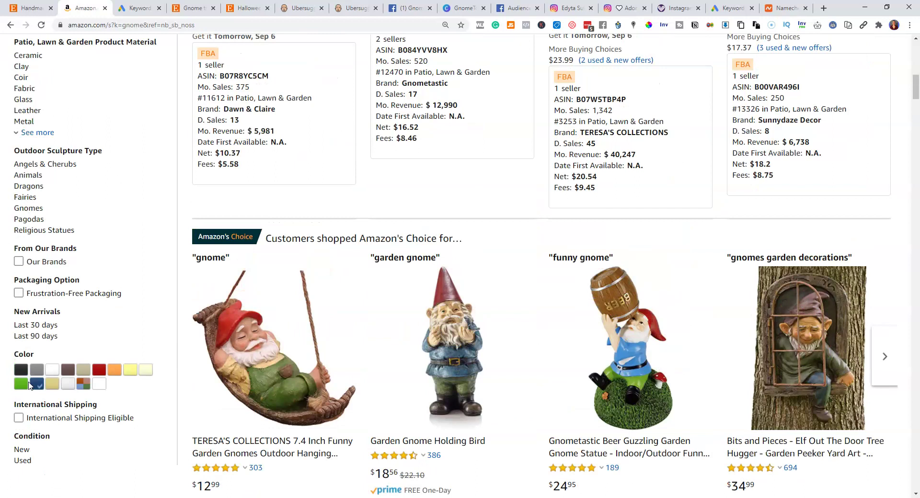
scroll(127, 309, up, 10)
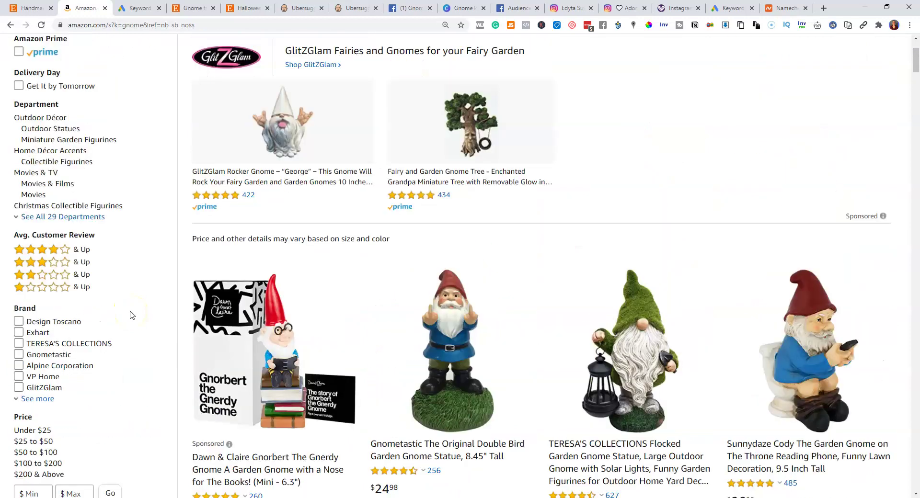
scroll(130, 315, up, 3)
Extend the Amazon search to "gnomes" and choose the suggested search "gnomes plush"
click(211, 78)
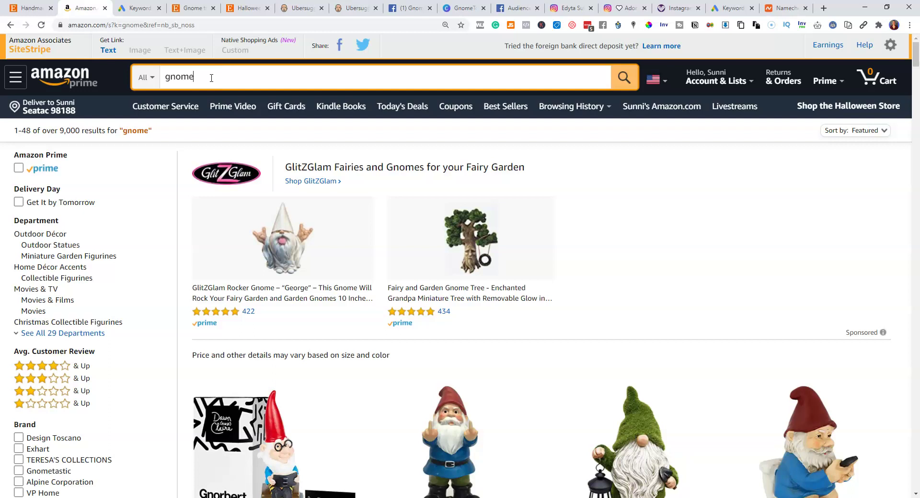
text(s)
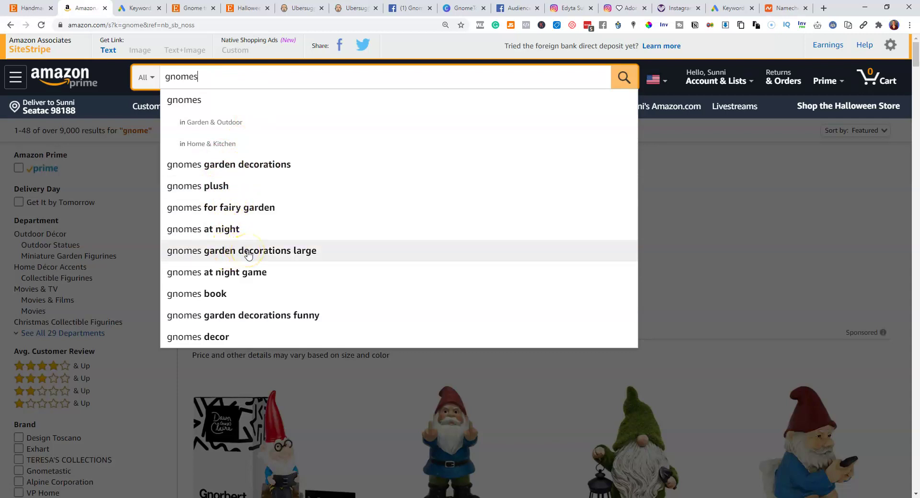
click(222, 191)
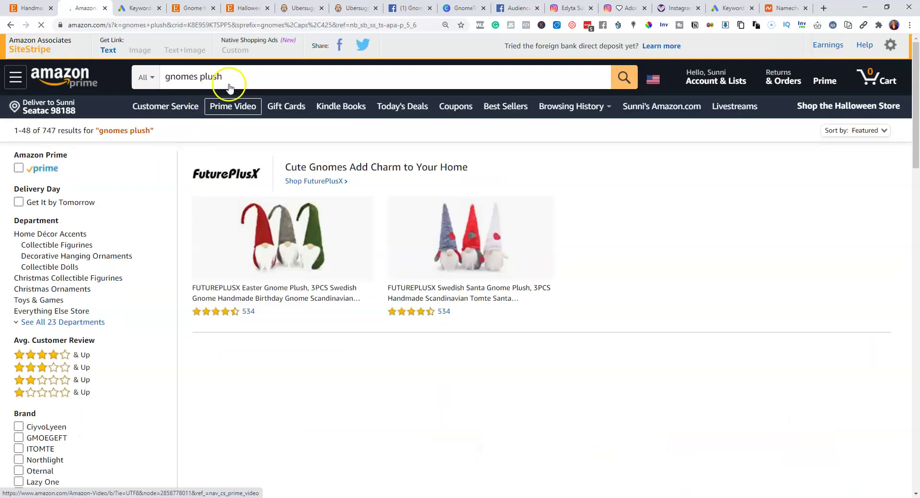
Examine the "gnomes plush" results, checking product styles, prices and the sales estimates under each listing
scroll(206, 103, down, 3)
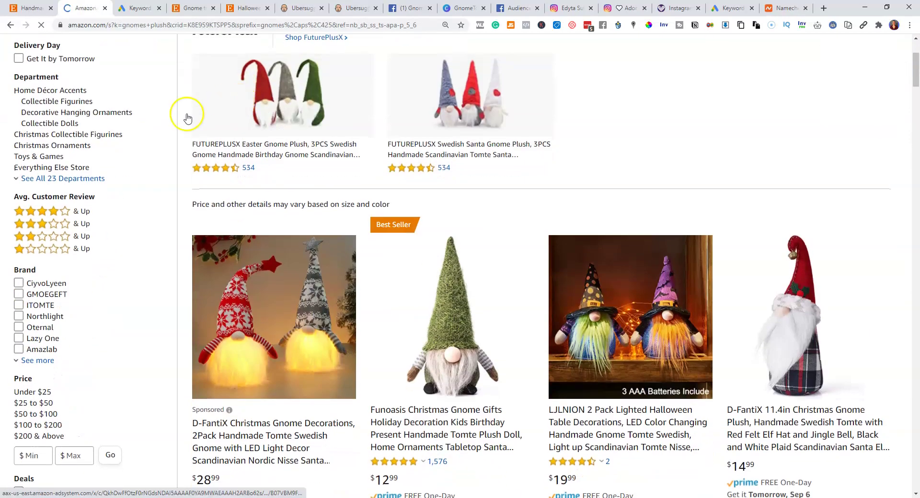
scroll(187, 118, down, 1)
scroll(201, 106, down, 1)
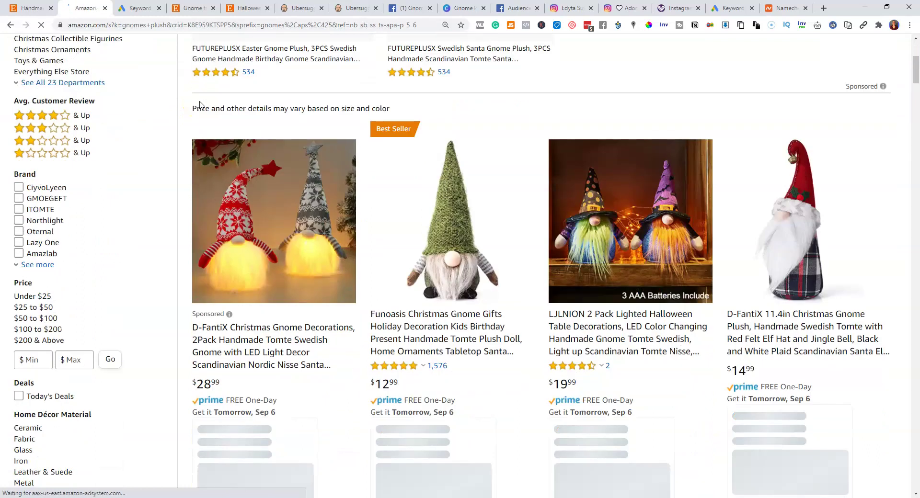
scroll(199, 104, down, 3)
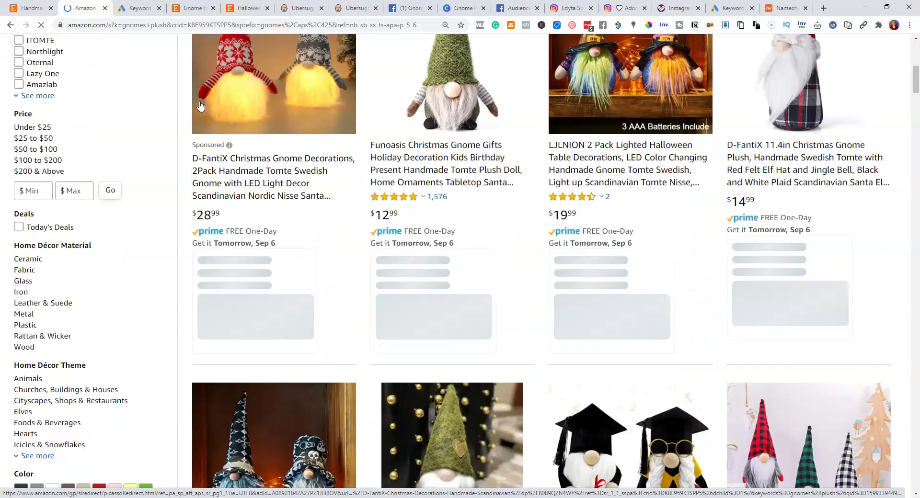
scroll(199, 105, down, 2)
scroll(200, 106, down, 3)
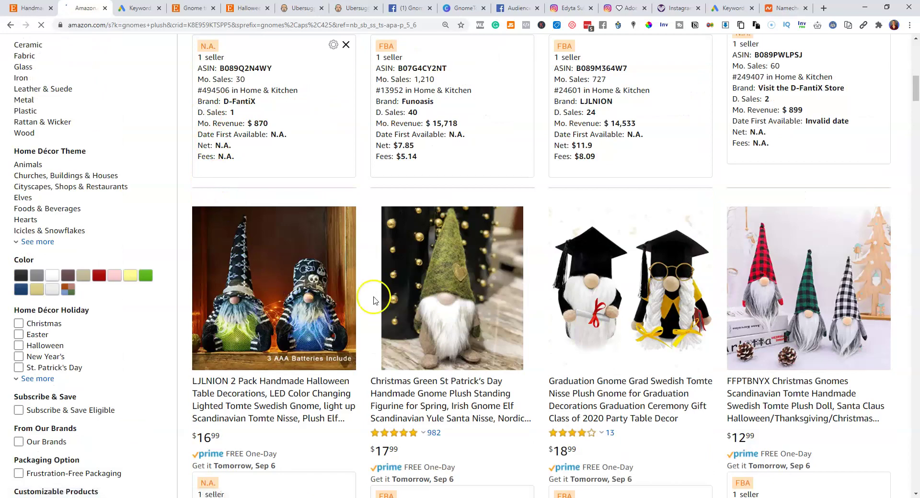
scroll(241, 288, up, 3)
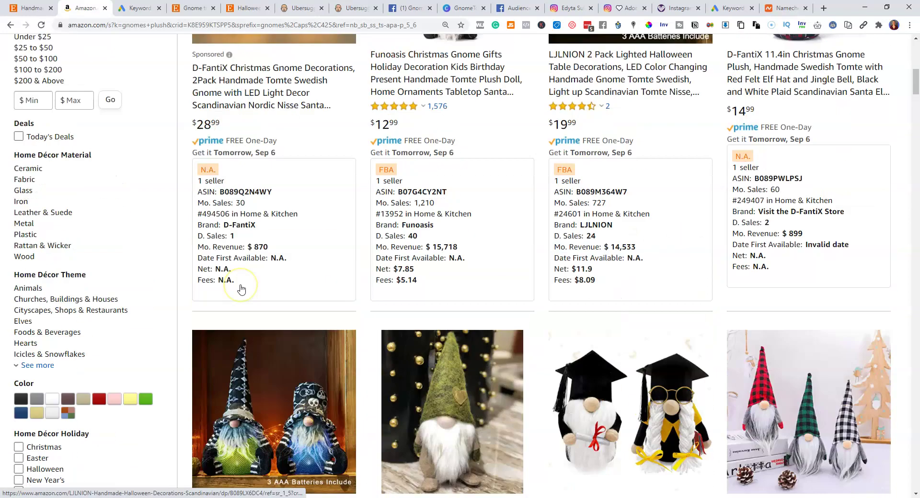
scroll(241, 288, up, 10)
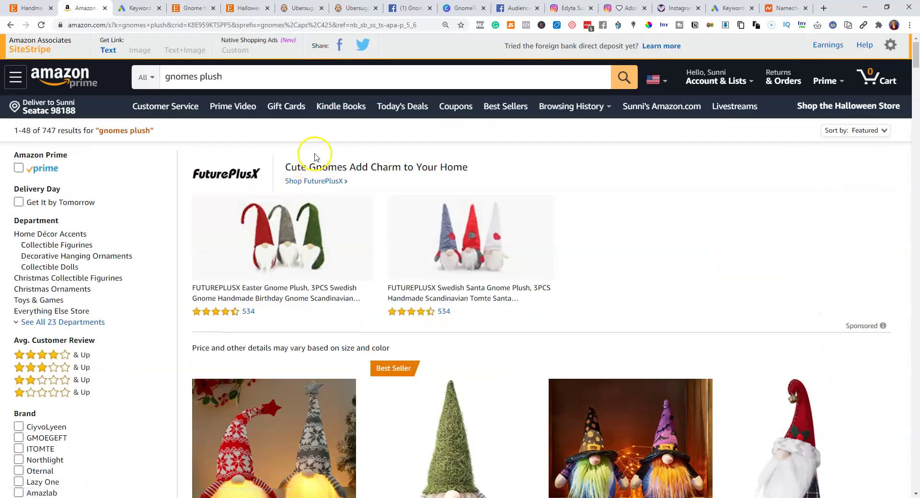
Run Jungle Scout on the "gnomes plush" results, sort the products by highest monthly revenue and reposition its window
click(511, 26)
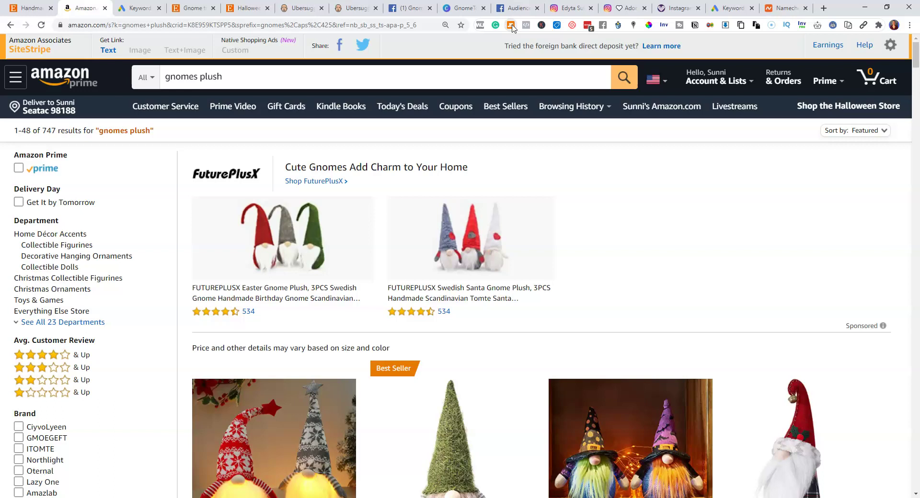
click(511, 27)
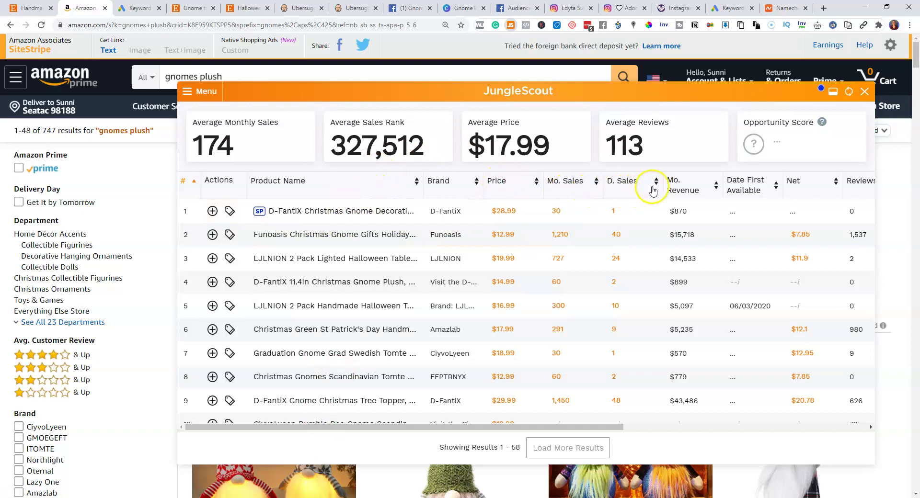
click(676, 194)
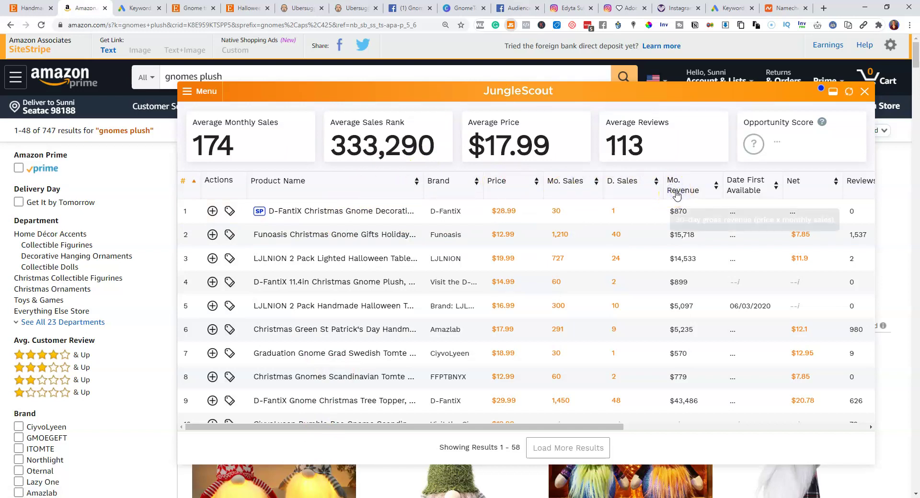
click(676, 194)
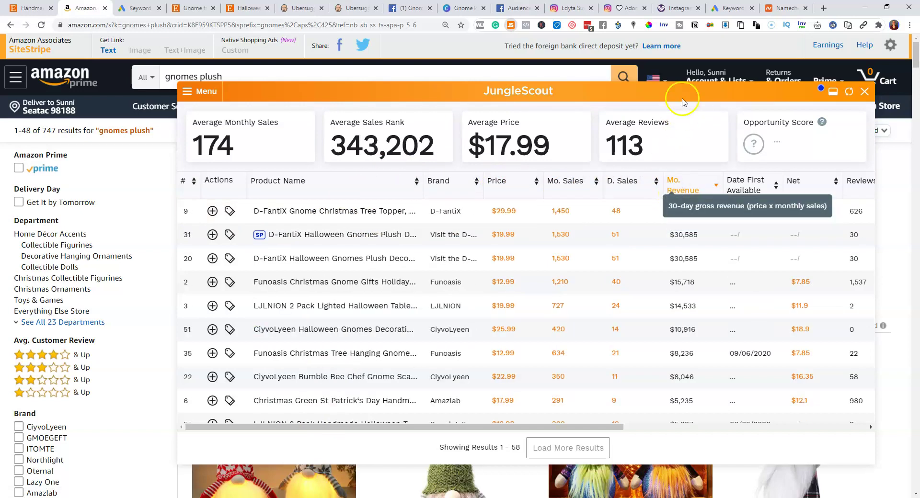
drag(663, 90, 631, 76)
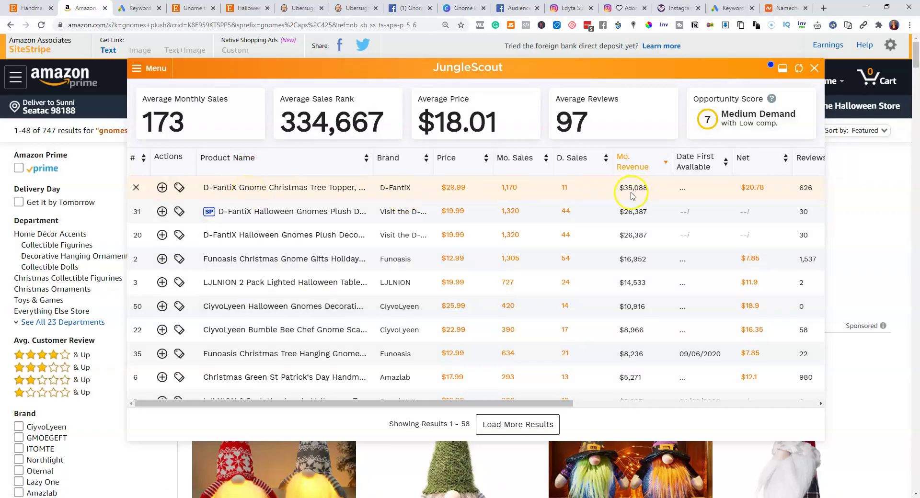
Examine the top revenue products in the Jungle Scout results, previewing individual gnome listings and comparing their monthly revenue and net
mouse_move(258, 191)
click(284, 194)
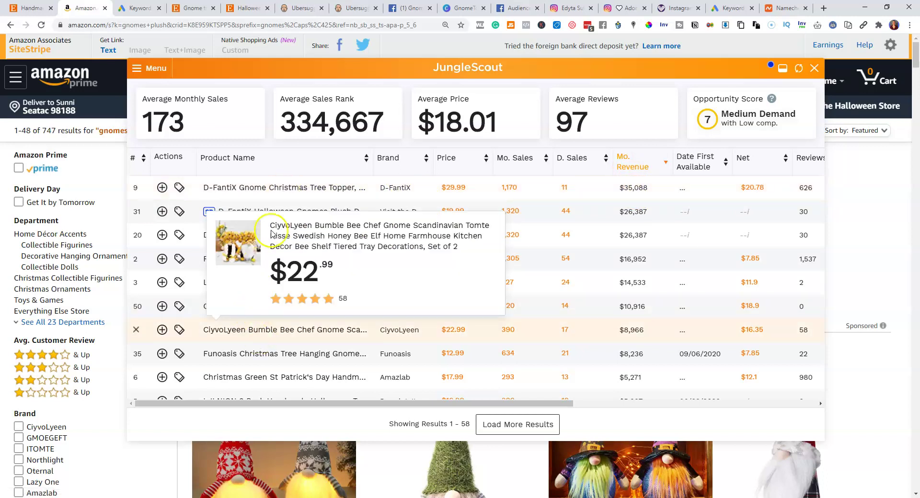
mouse_move(294, 218)
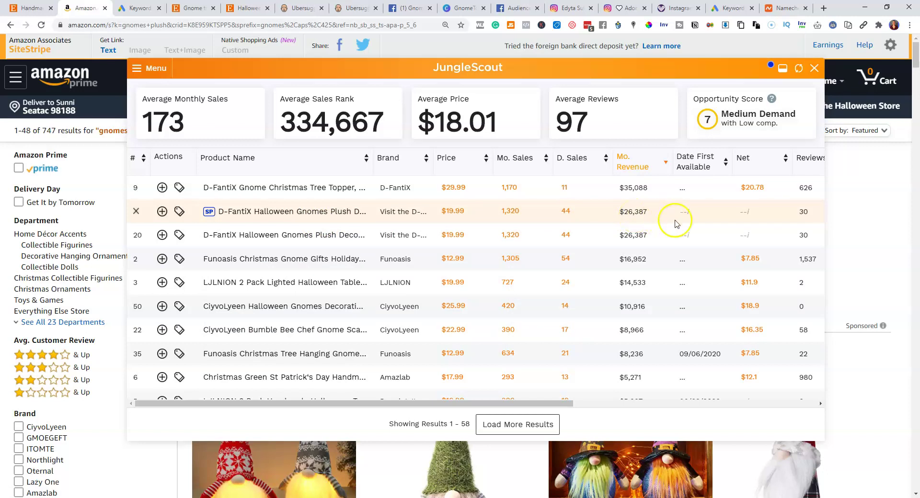
mouse_move(681, 215)
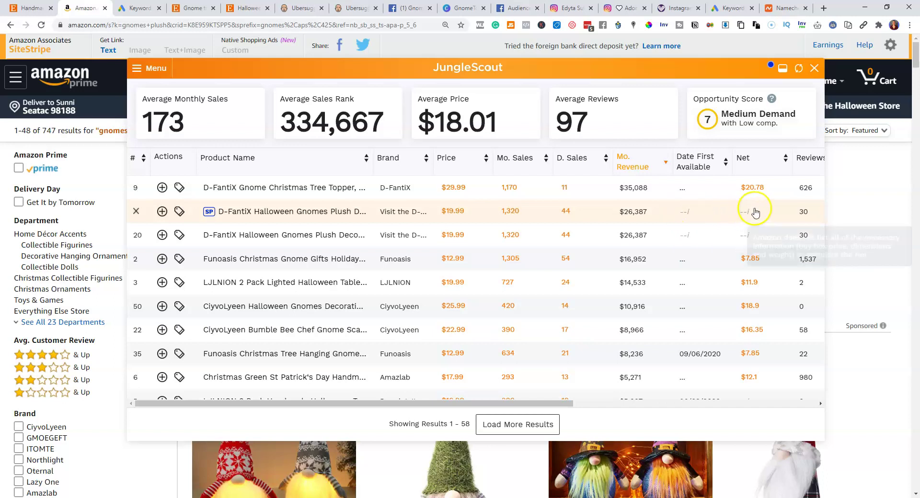
drag(572, 405, 378, 423)
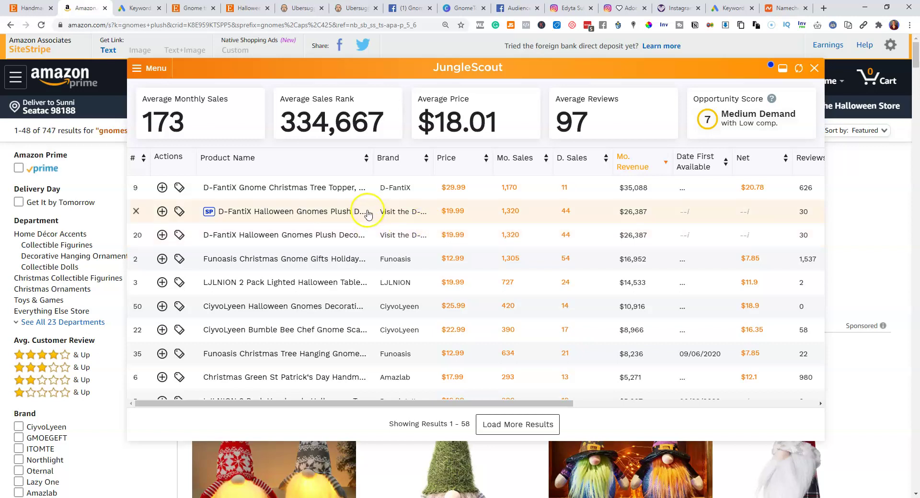
mouse_move(368, 214)
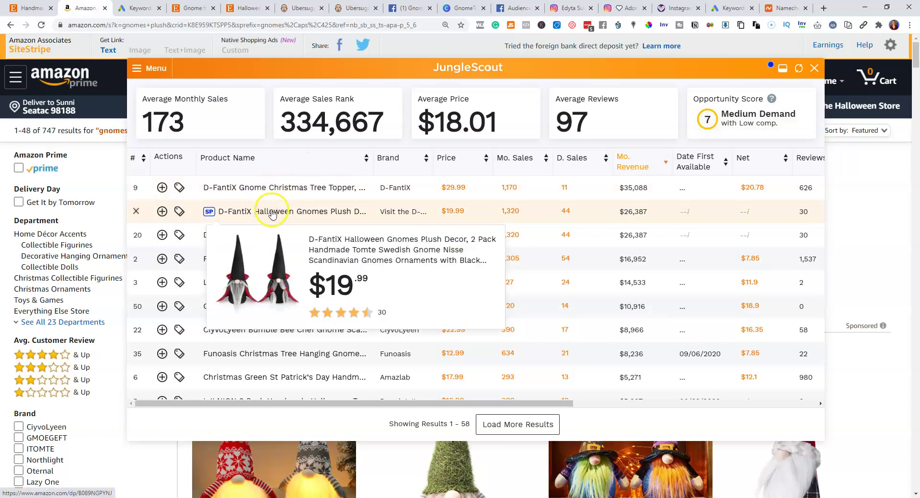
mouse_move(239, 241)
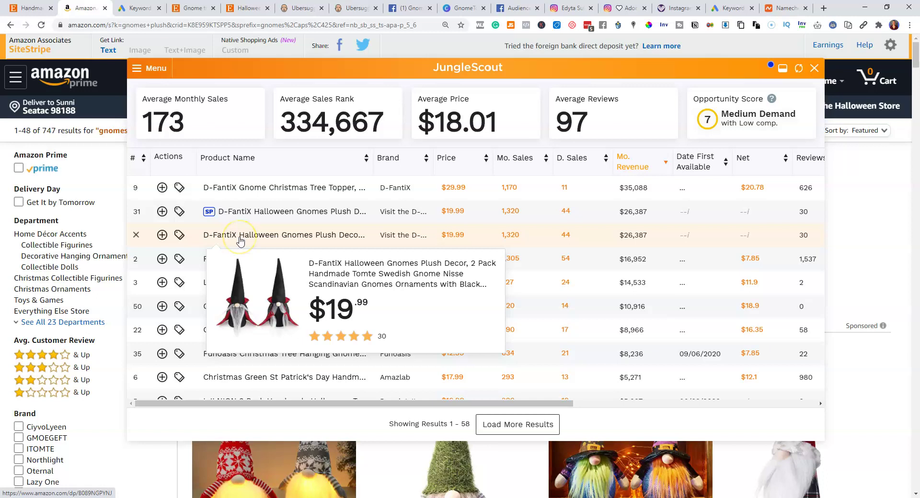
mouse_move(245, 268)
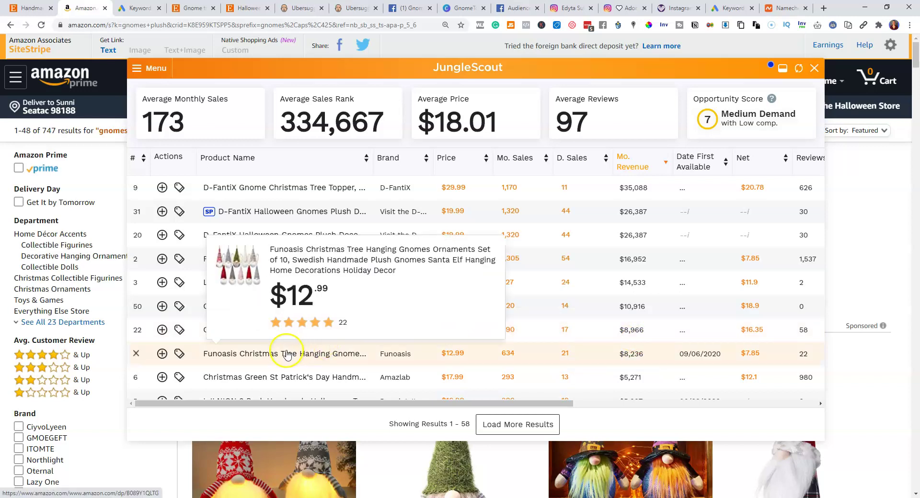
Look through the lower-revenue gnome products, comparing their previews and daily sales with those of the top sellers
scroll(308, 201, down, 2)
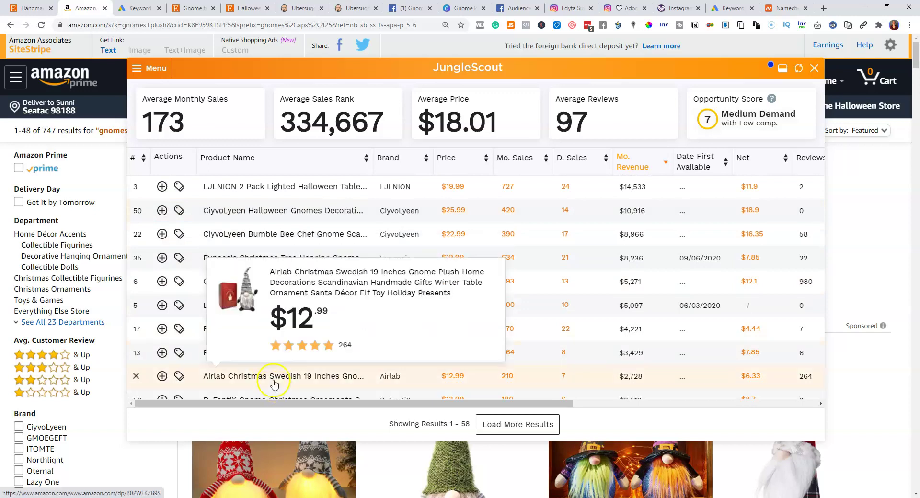
scroll(273, 384, down, 3)
scroll(628, 337, up, 5)
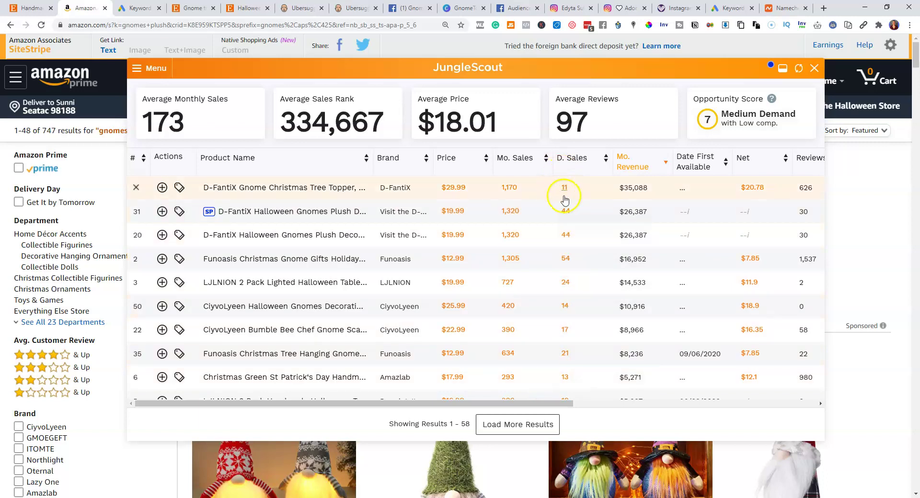
scroll(558, 218, down, 5)
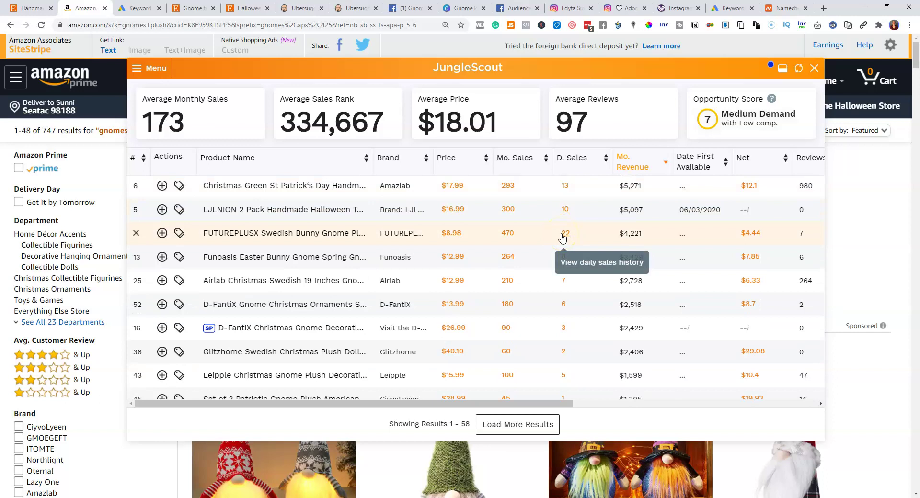
mouse_move(352, 209)
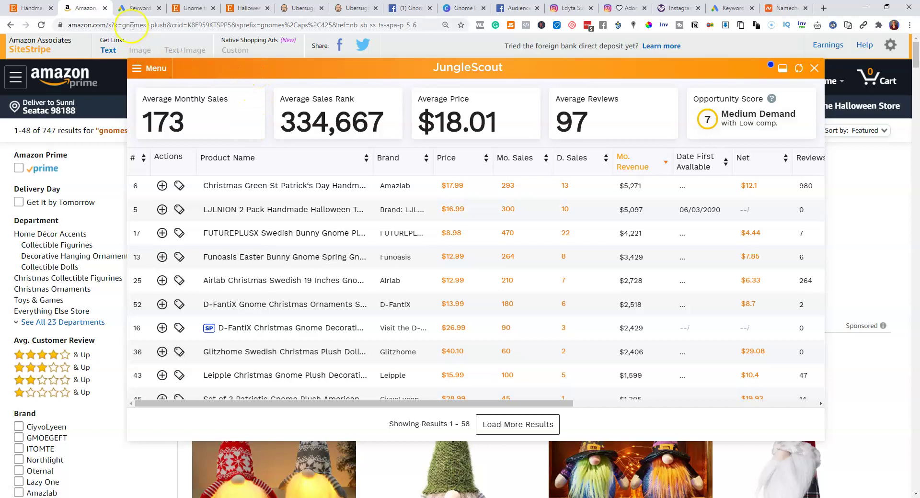
Switch to Google Ads Keyword Planner and examine the keyword ideas by average monthly searches, comparing them with the TheGnomeTownBoutique products on Etsy
click(133, 8)
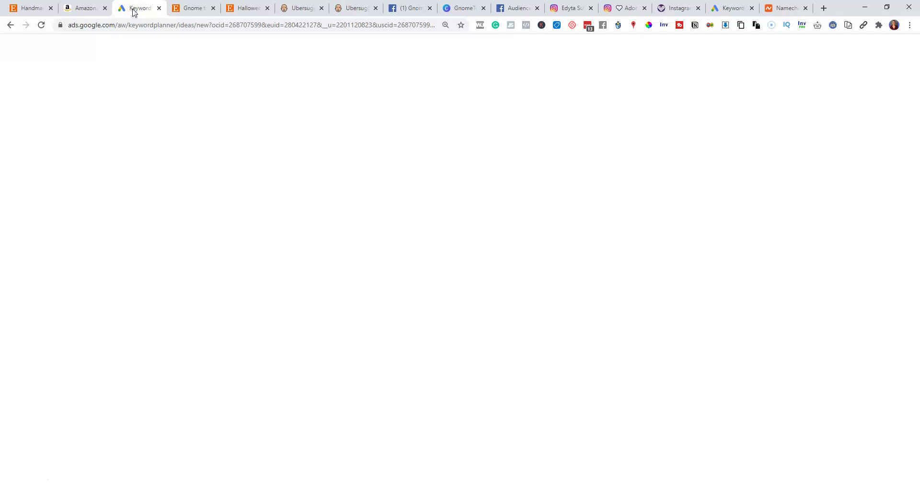
click(129, 89)
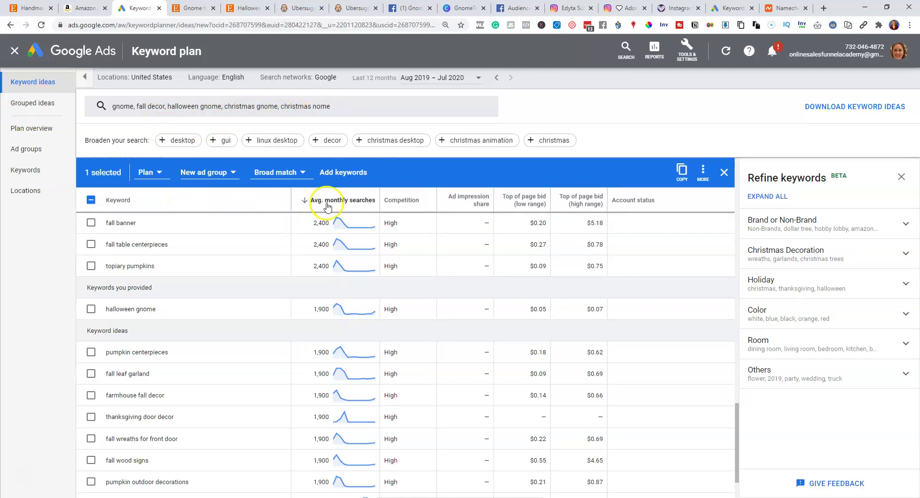
mouse_move(316, 209)
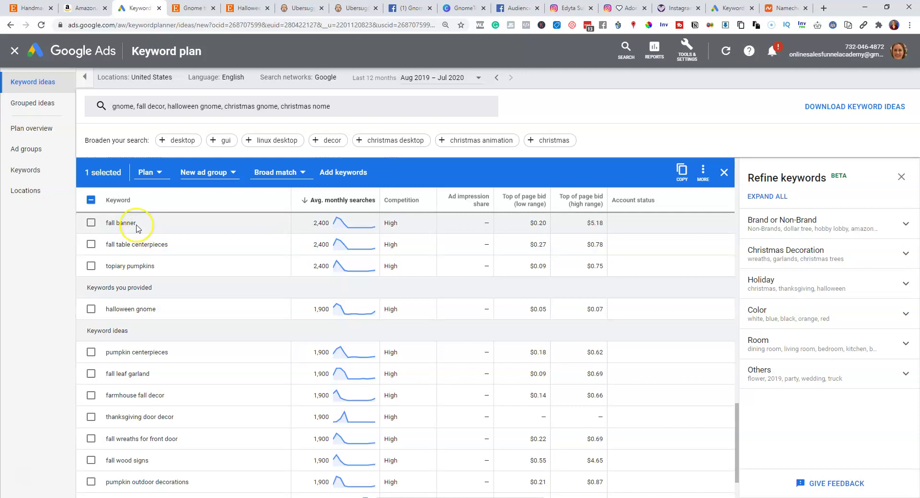
click(36, 6)
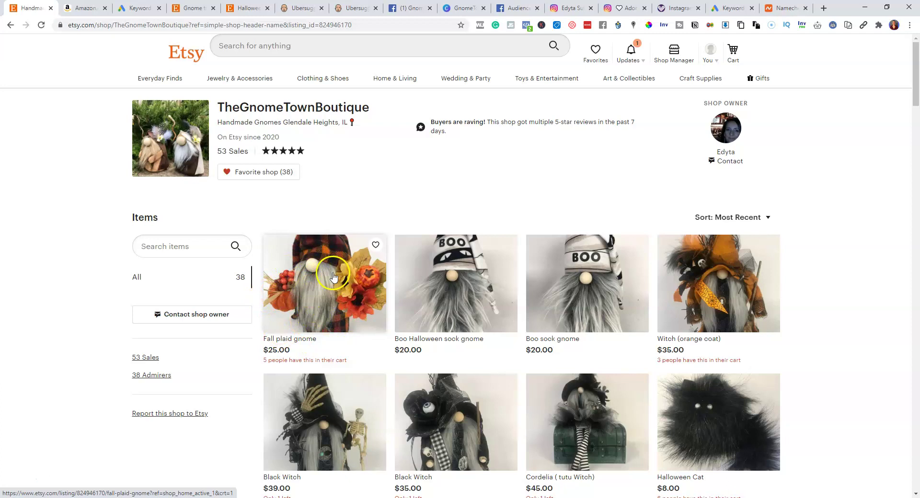
click(138, 8)
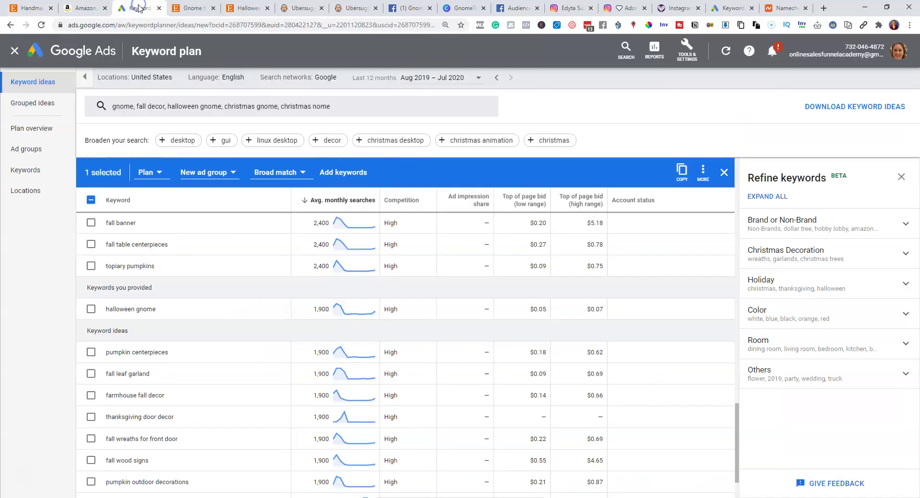
scroll(153, 287, down, 5)
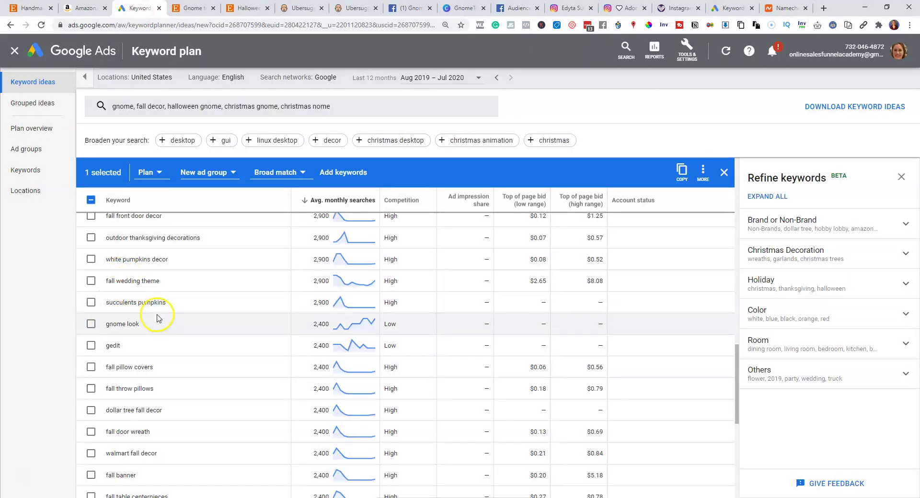
scroll(338, 304, up, 10)
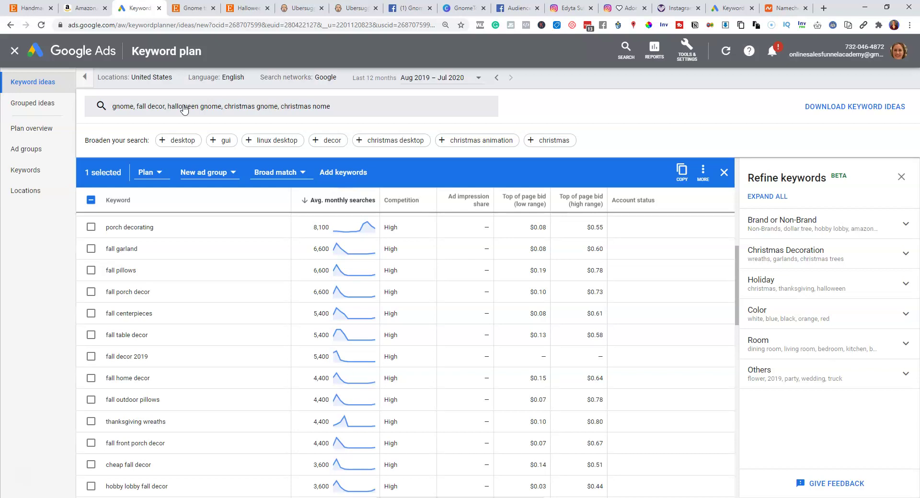
Switch to the Etsy search results for "gnome town boutique", check the listings shown and select the search text
click(190, 9)
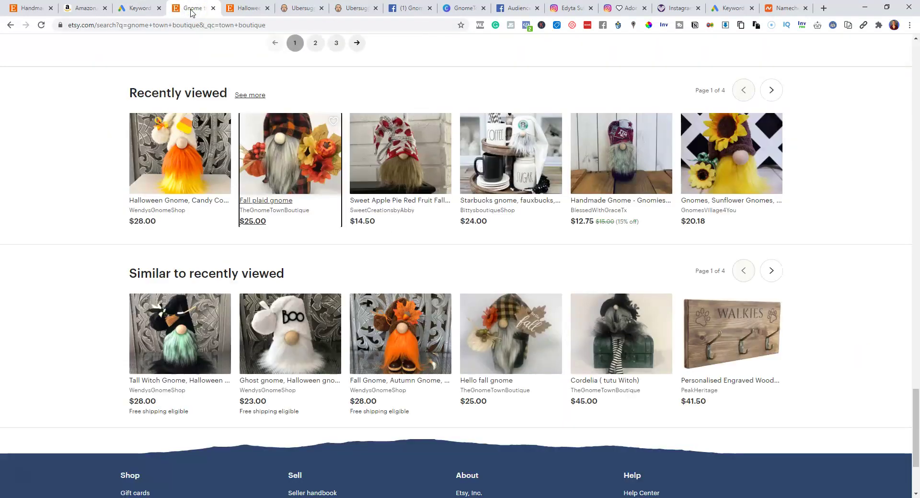
scroll(113, 162, up, 15)
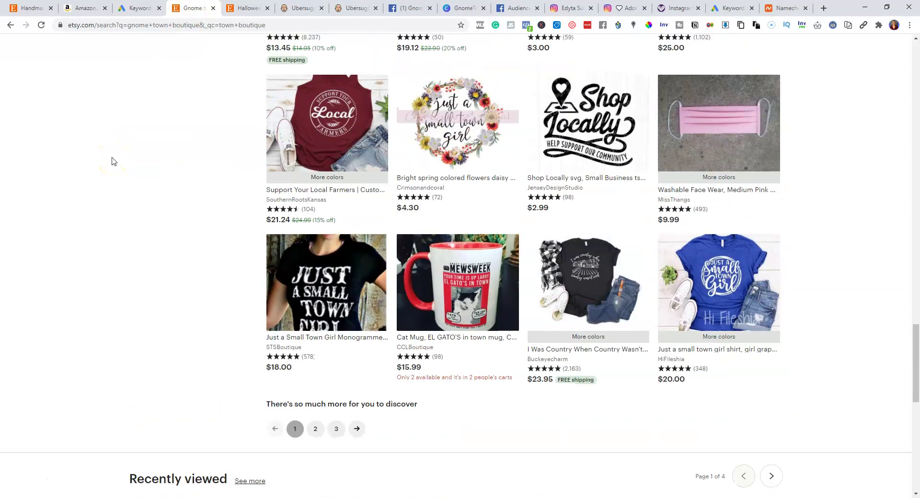
scroll(113, 162, up, 15)
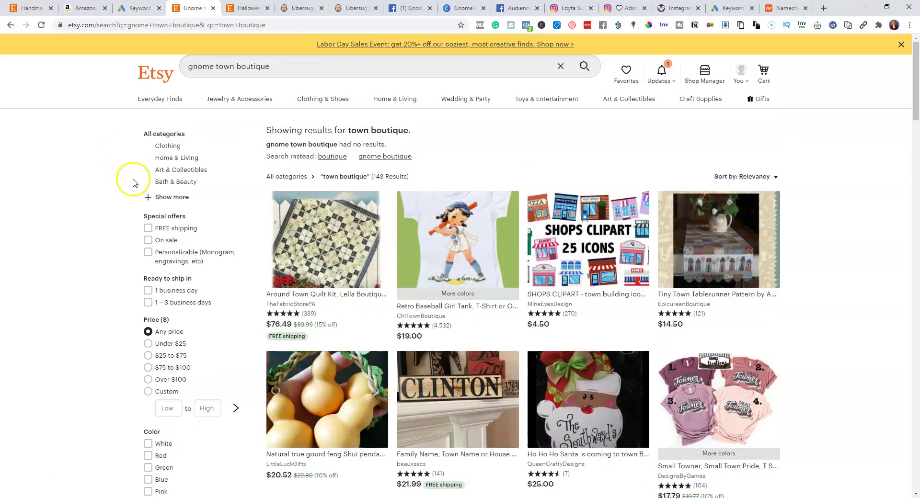
click(283, 63)
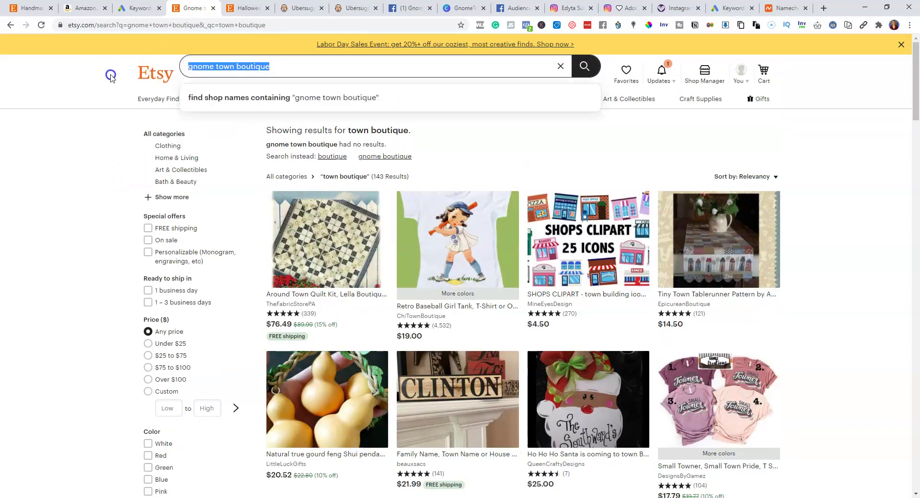
Open the competing Etsy shop WendysGnomeShop and examine its featured gnomes, prices and sales
click(248, 13)
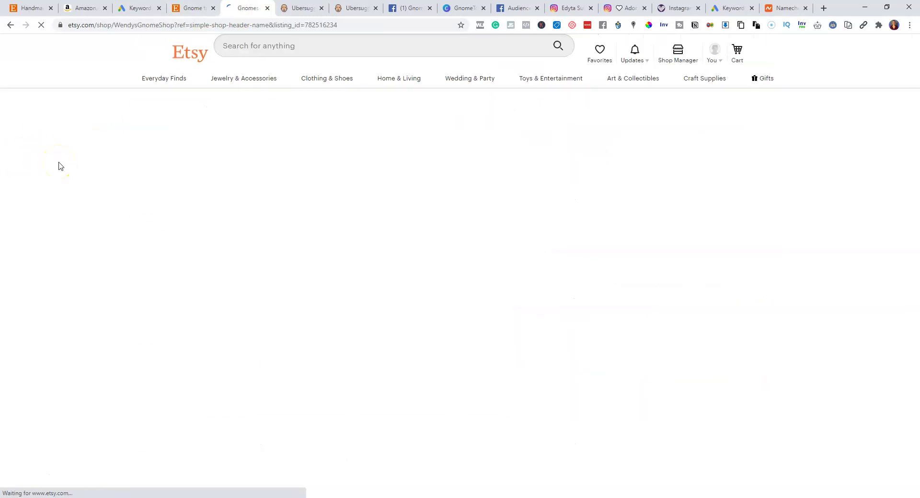
scroll(43, 145, down, 4)
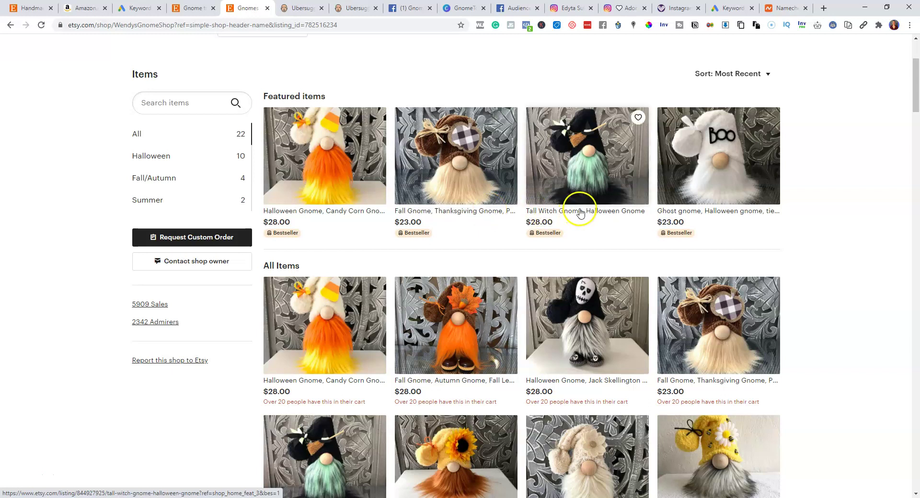
scroll(306, 230, up, 2)
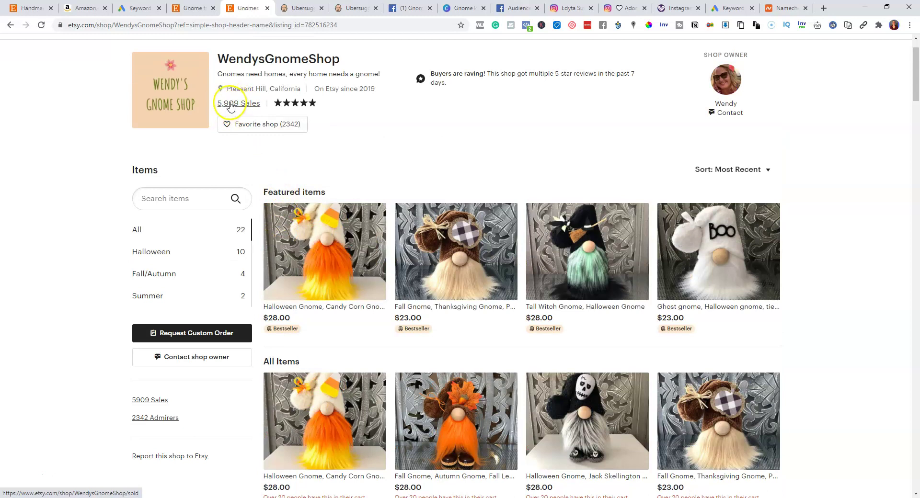
Close the WendysGnomeShop and Ubersuggest start pages and return to the Etsy search for "gnome town boutique"
click(267, 8)
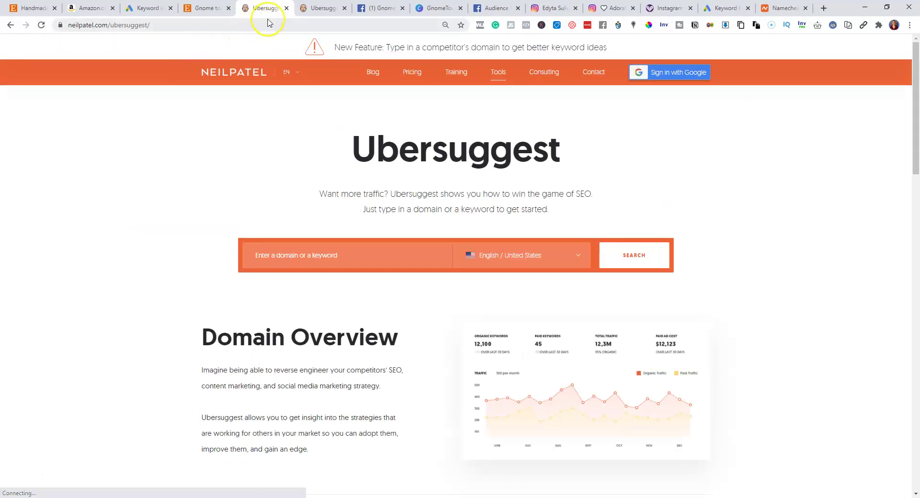
click(286, 9)
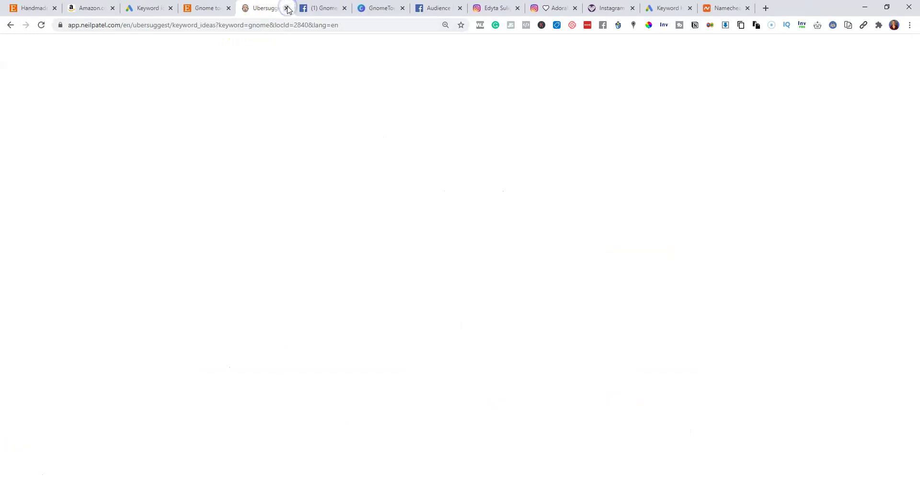
click(211, 7)
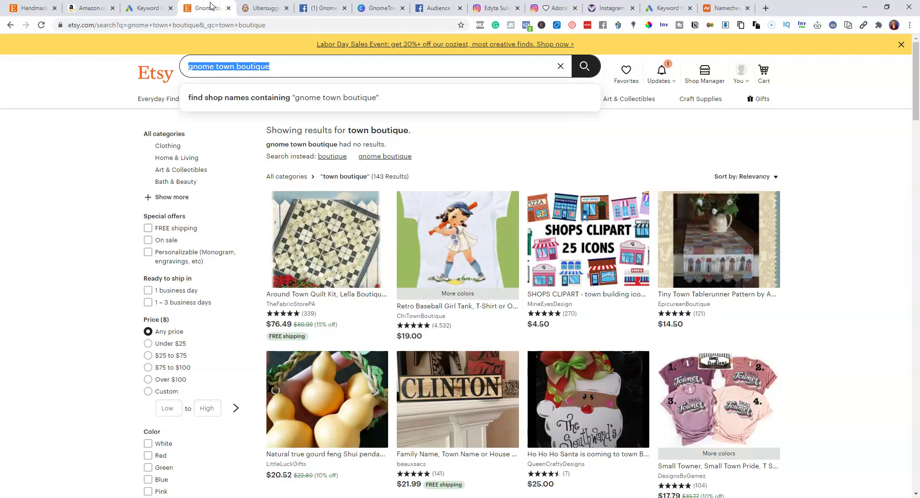
Return to Google Ads Keyword Planner and look through the fall decor keyword ideas again
click(152, 5)
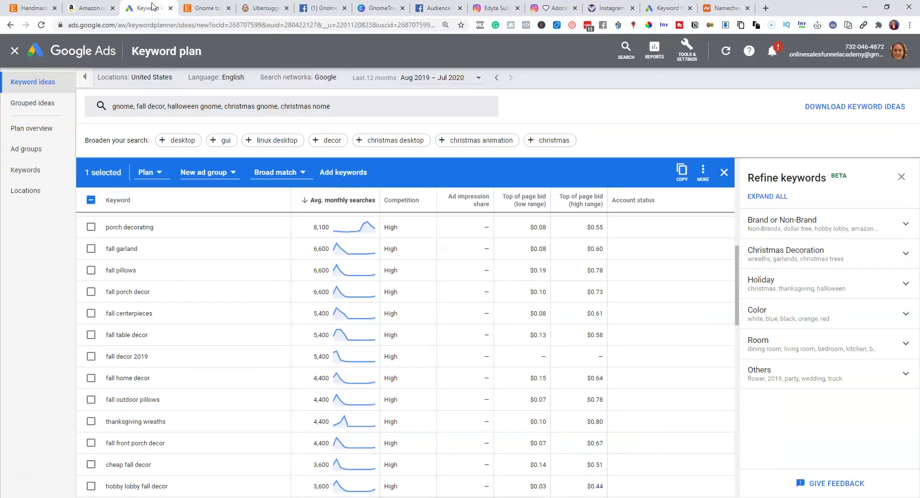
scroll(143, 269, down, 5)
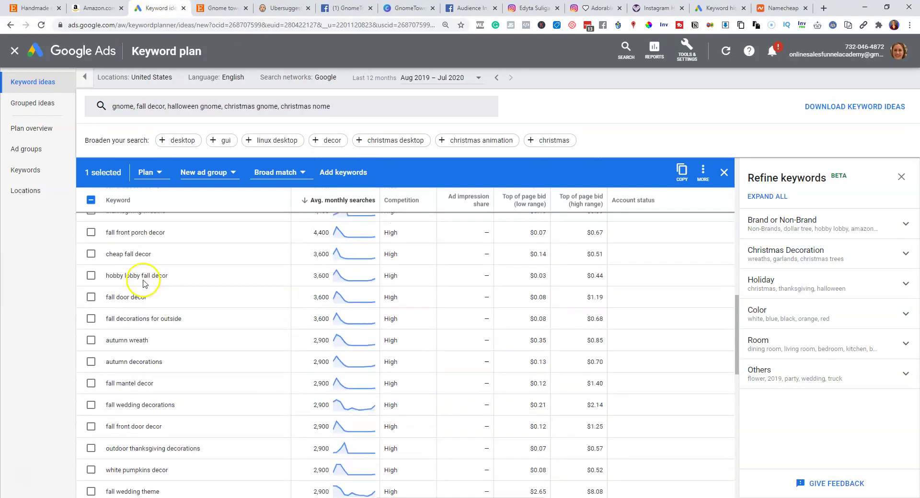
scroll(144, 295, up, 5)
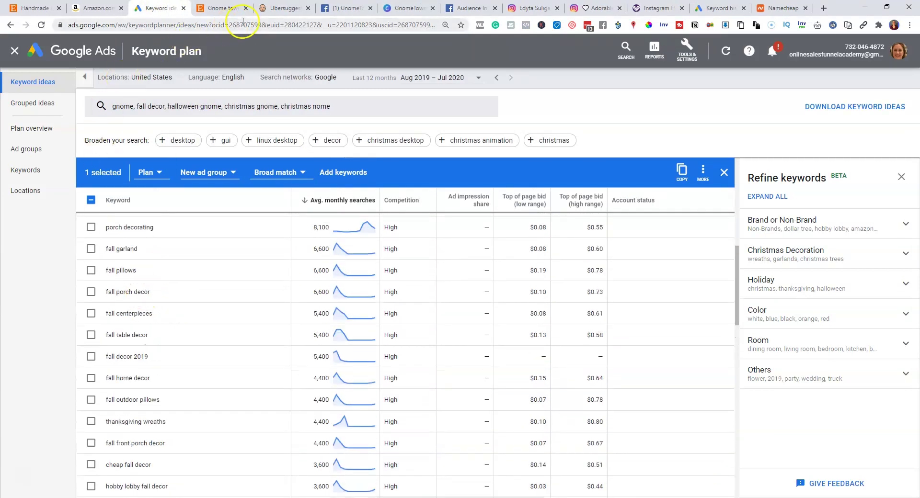
Review the GnomeTown Boutique Facebook page's posts and cover image, comparing them with the fall banner designed in Canva
click(345, 9)
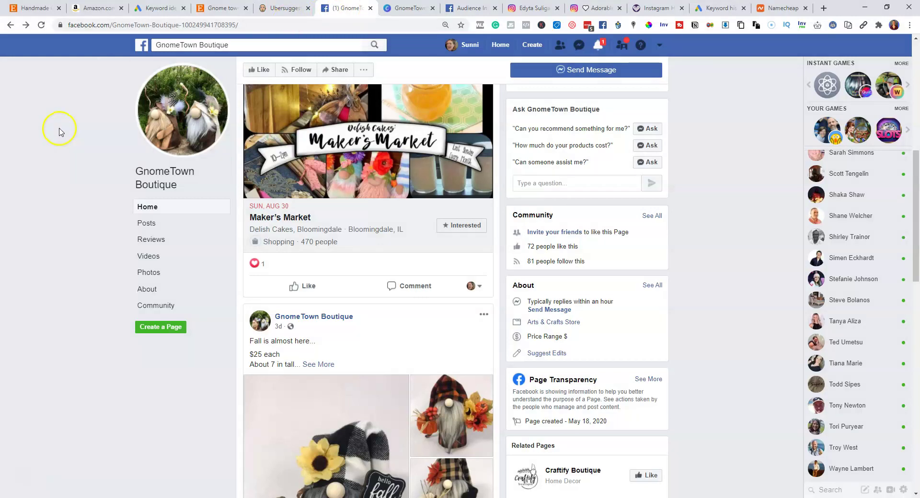
scroll(79, 167, up, 5)
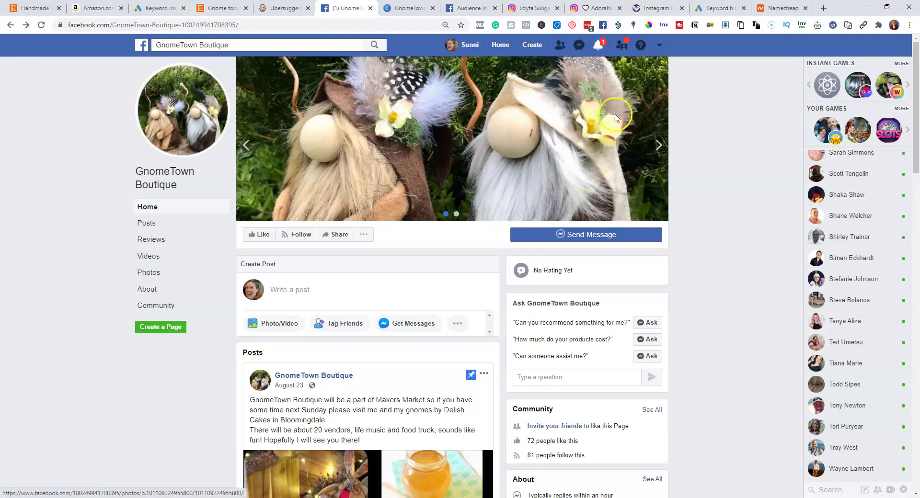
click(411, 10)
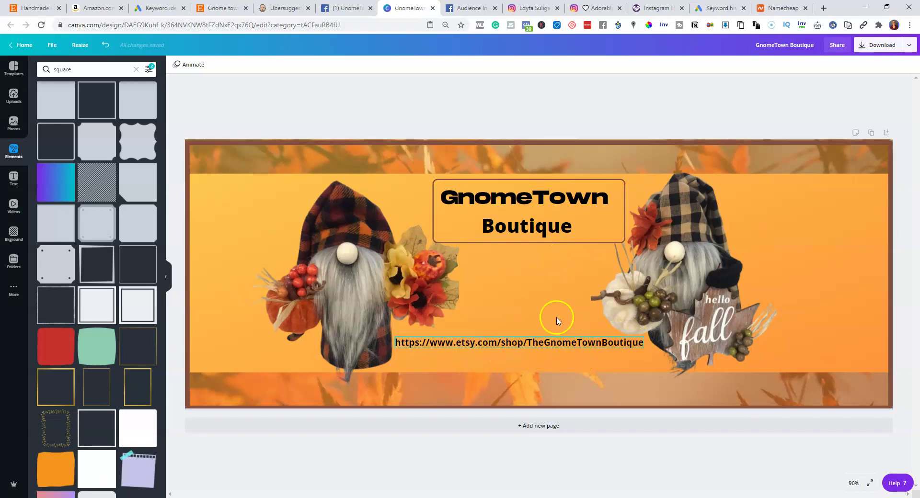
click(350, 9)
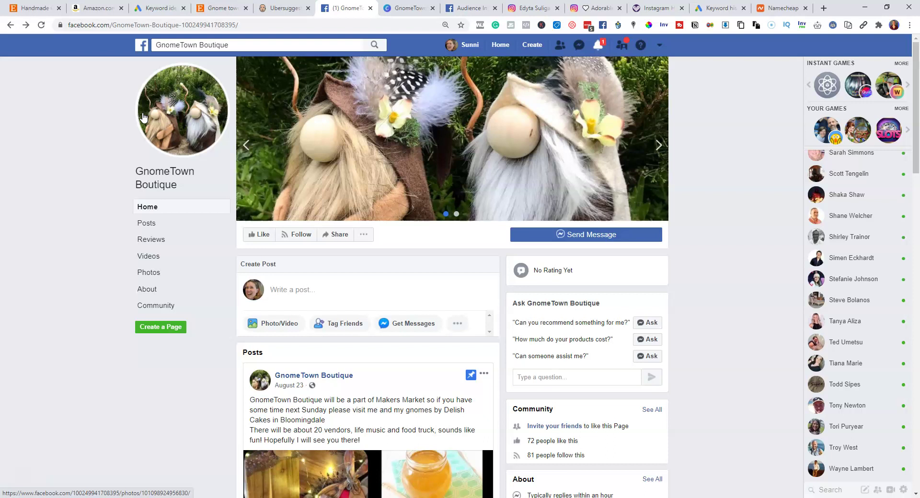
Compare the fall banner in Canva with the GnomeTown Boutique Facebook page's cover image and Send Message option
click(407, 8)
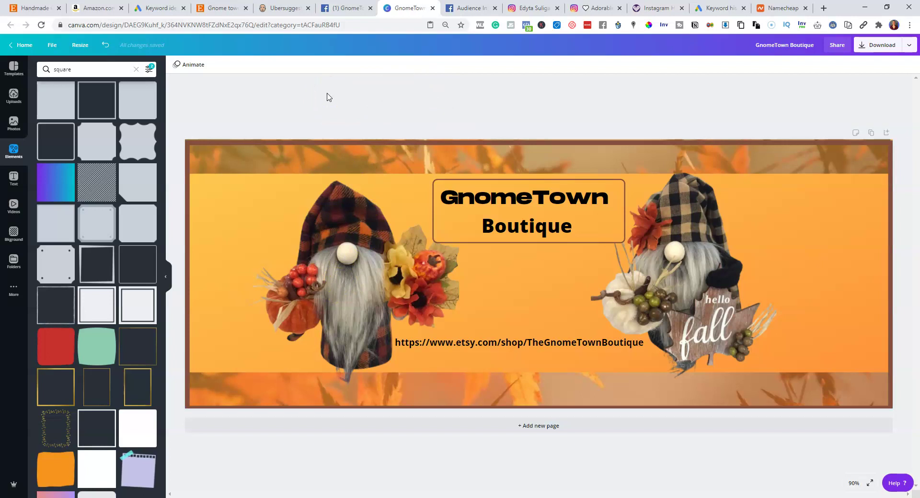
click(346, 10)
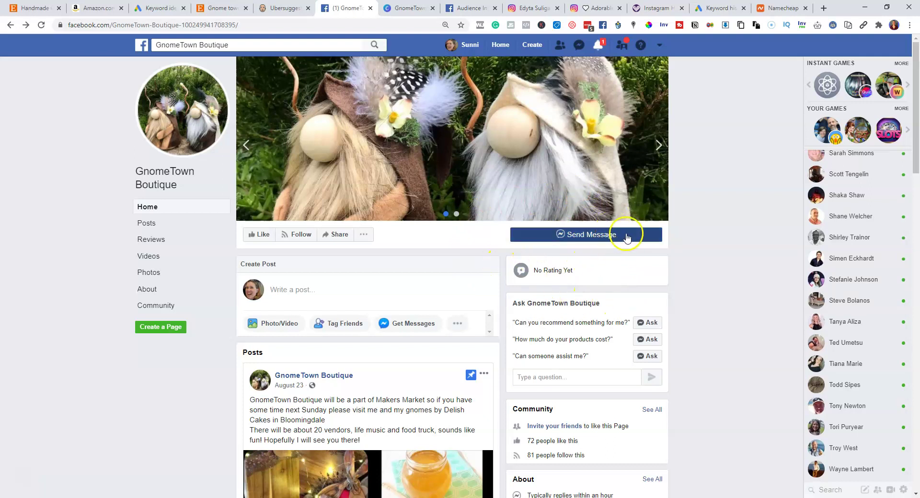
click(593, 238)
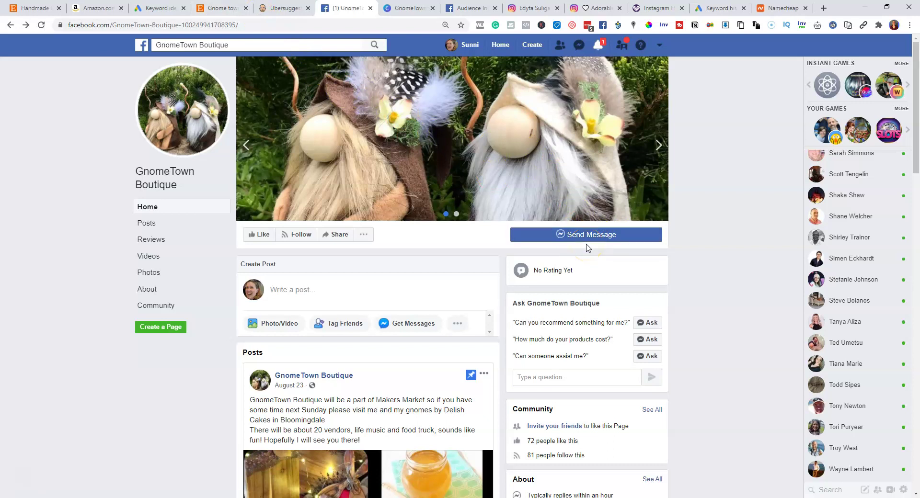
Examine the Facebook page's Community and About details, posts and videos, and expand the full text of the "Fall is almost here" post
scroll(553, 312, down, 2)
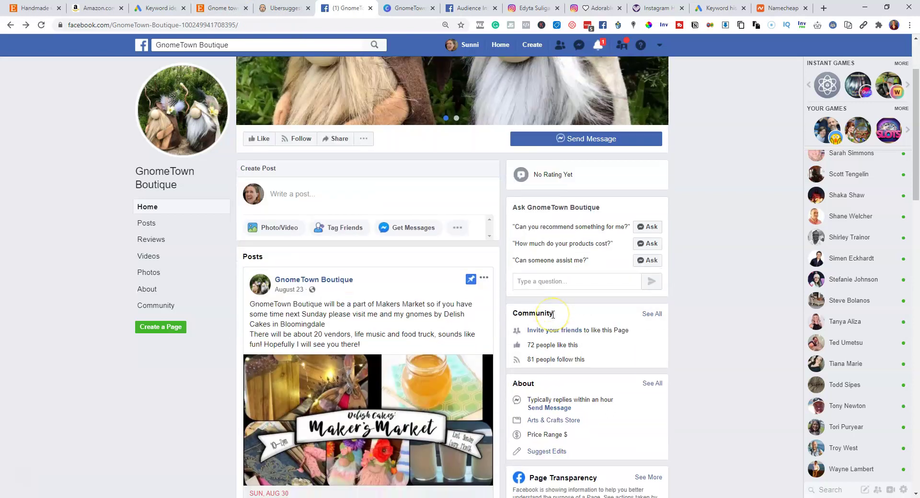
scroll(554, 315, down, 2)
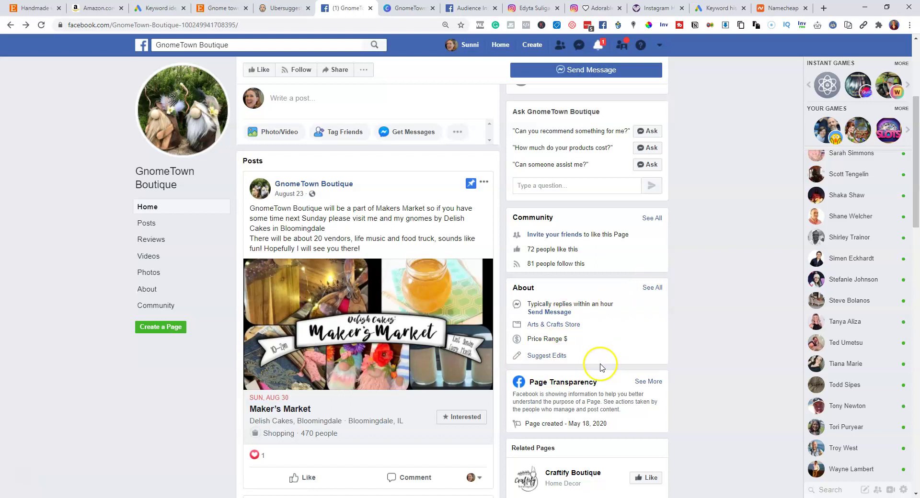
scroll(127, 267, down, 4)
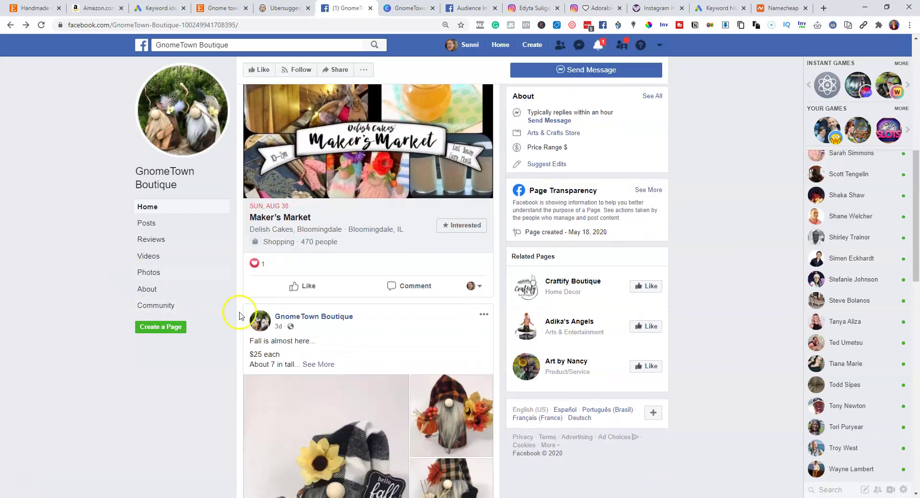
scroll(302, 191, down, 4)
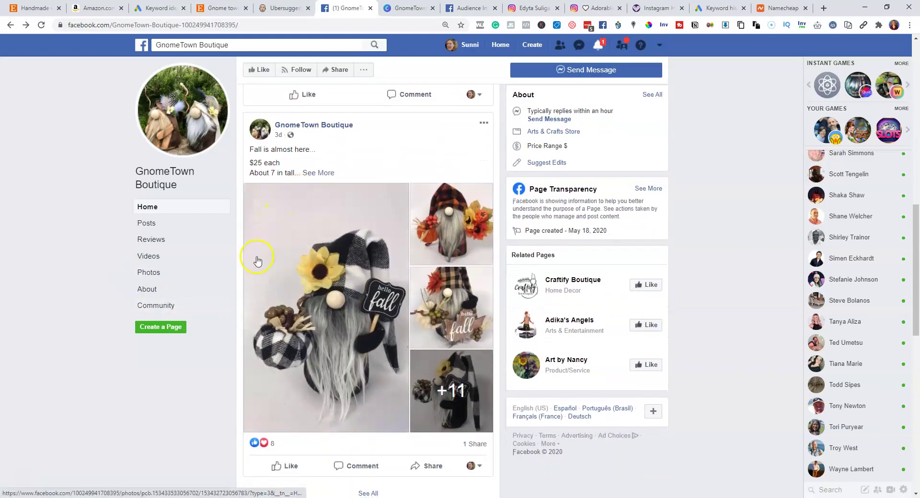
scroll(257, 260, down, 4)
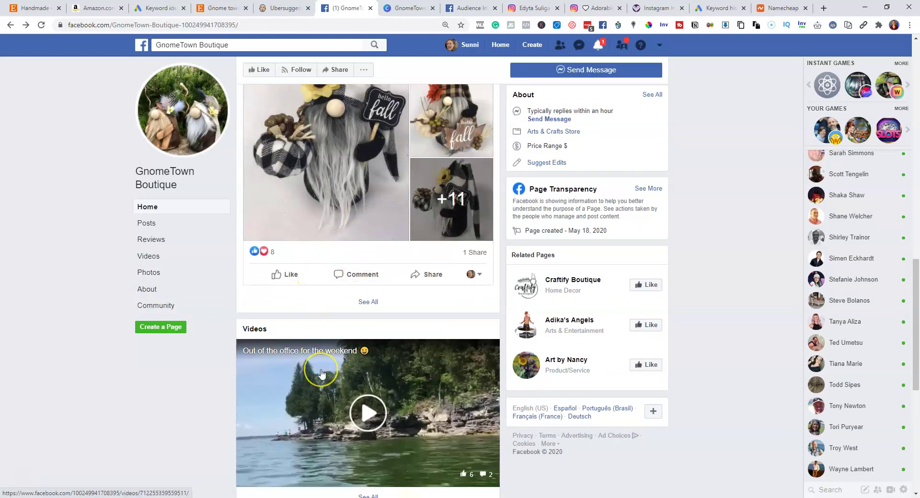
scroll(321, 373, up, 6)
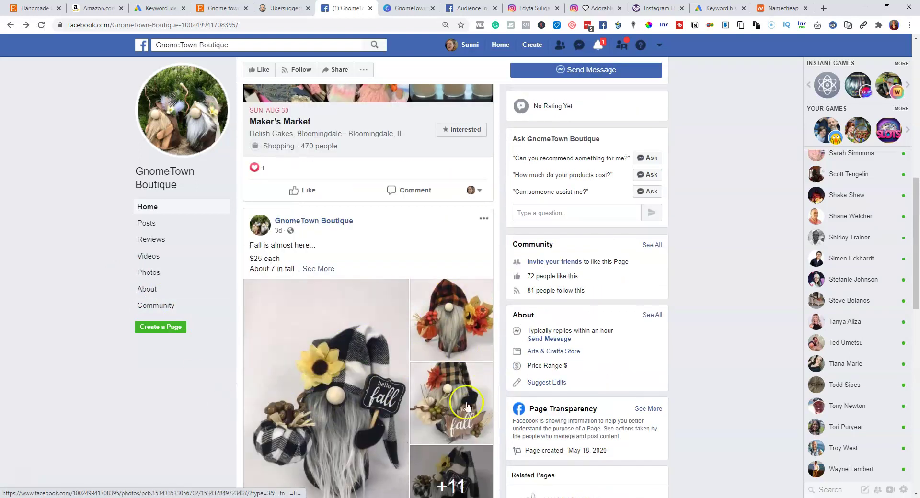
scroll(378, 324, down, 4)
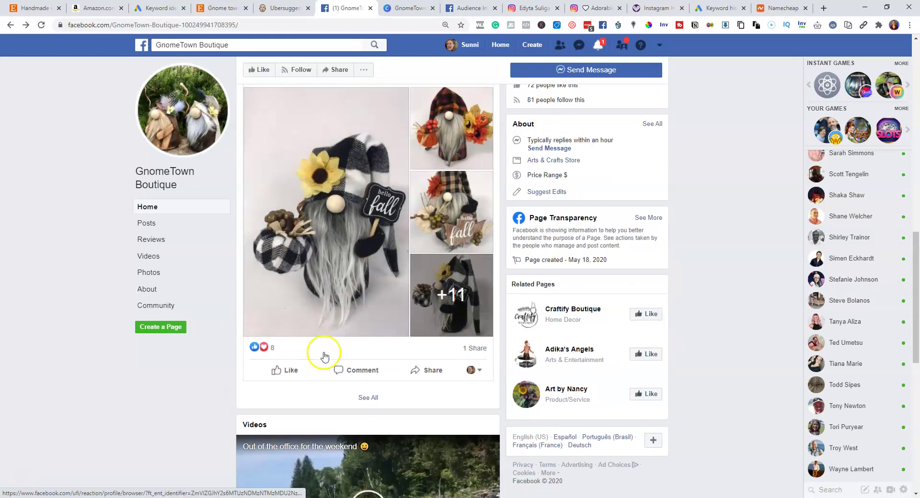
scroll(335, 296, up, 2)
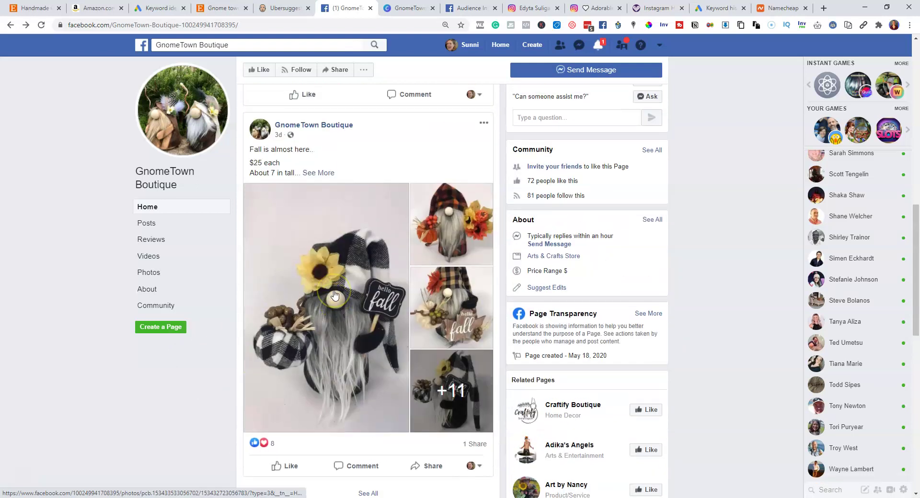
click(318, 172)
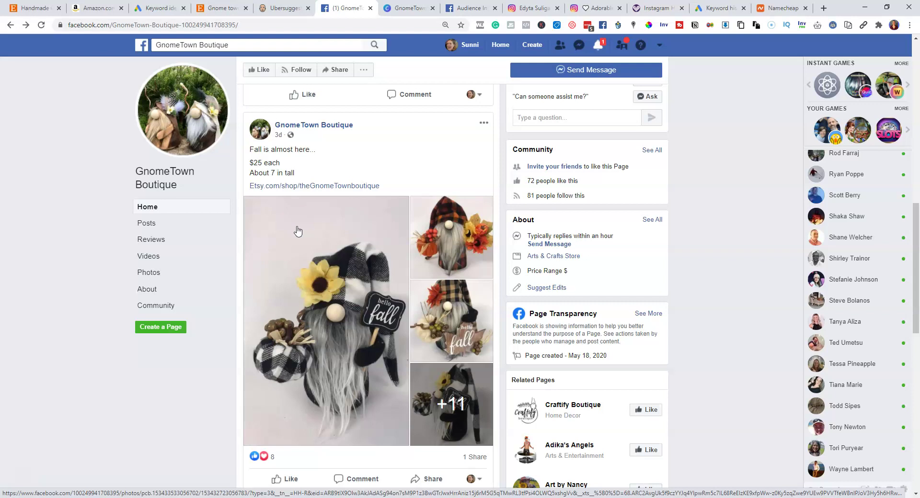
click(179, 197)
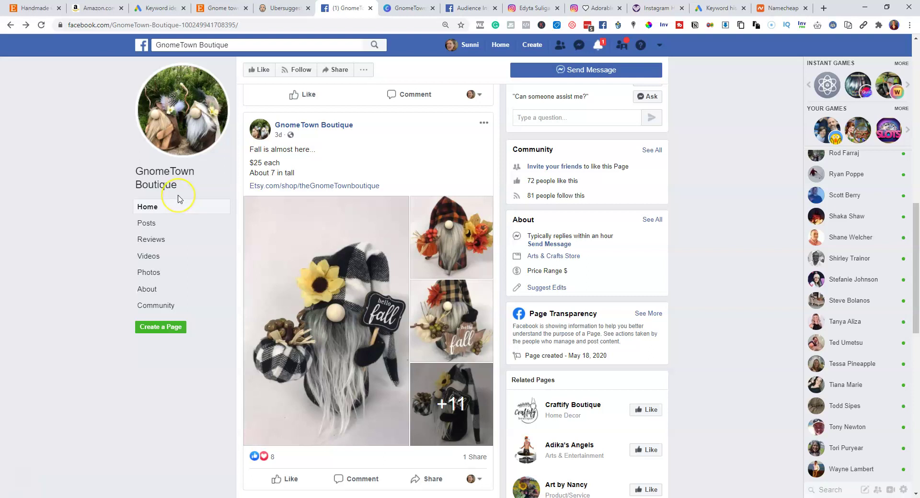
Return to TheGnomeTownBoutique shop on Etsy and review its shop name, profile image, sales and listings
click(53, 114)
click(27, 9)
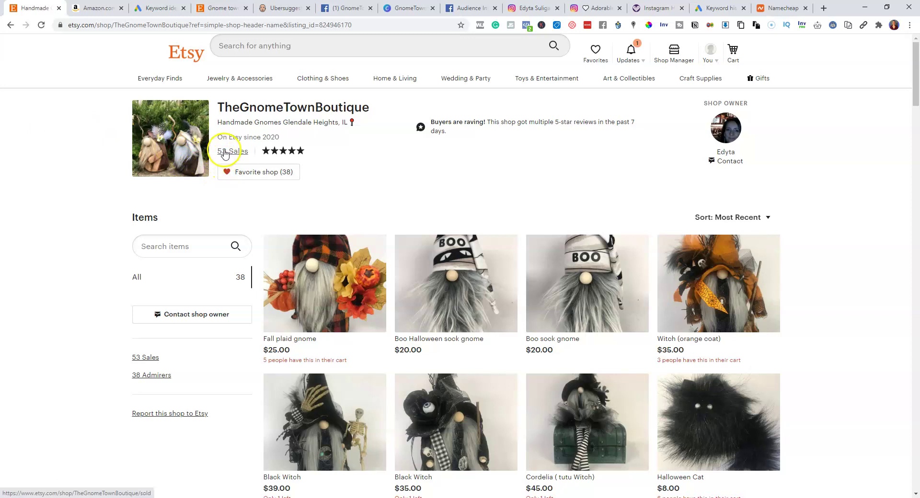
click(77, 132)
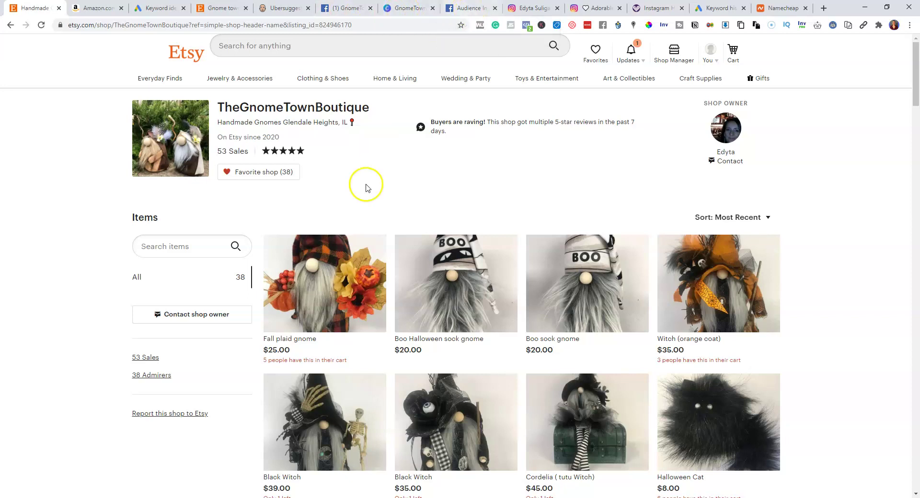
Close the Facebook Audience Insights page and look through the gnometown1 Instagram profile and its posts
click(469, 9)
key(ctrl+w)
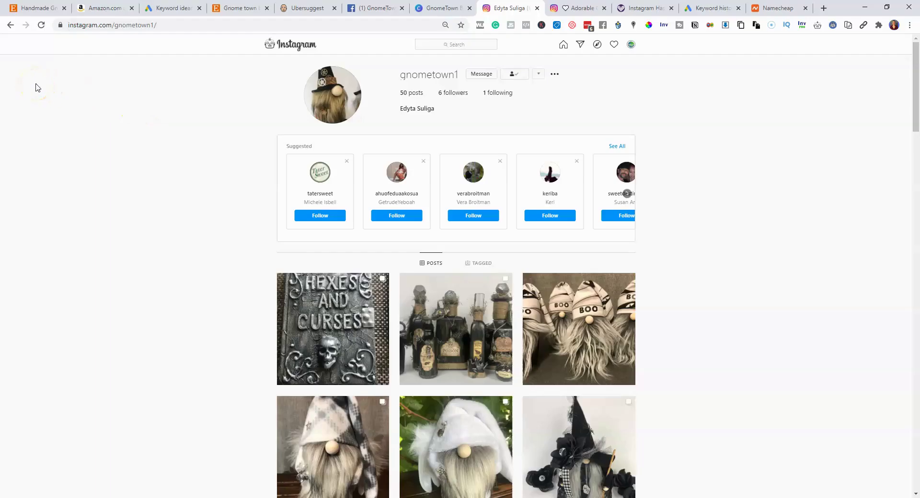
scroll(36, 88, down, 5)
scroll(36, 87, up, 5)
Compare the shop's name and branding across its Etsy shop, Facebook page and gnometown1 Instagram profile
click(34, 5)
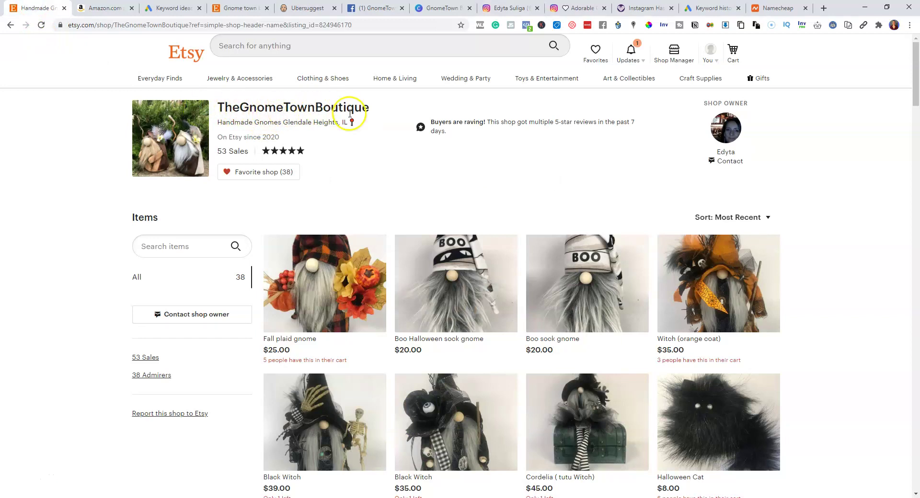
click(373, 11)
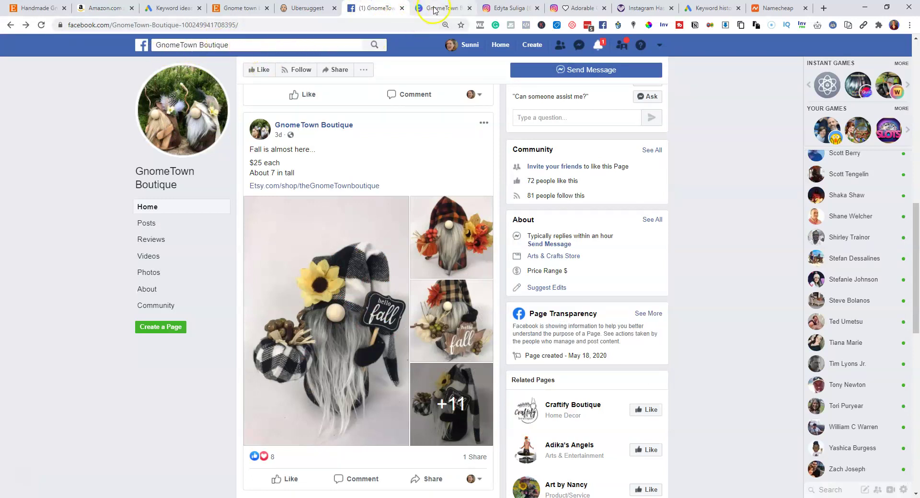
click(519, 6)
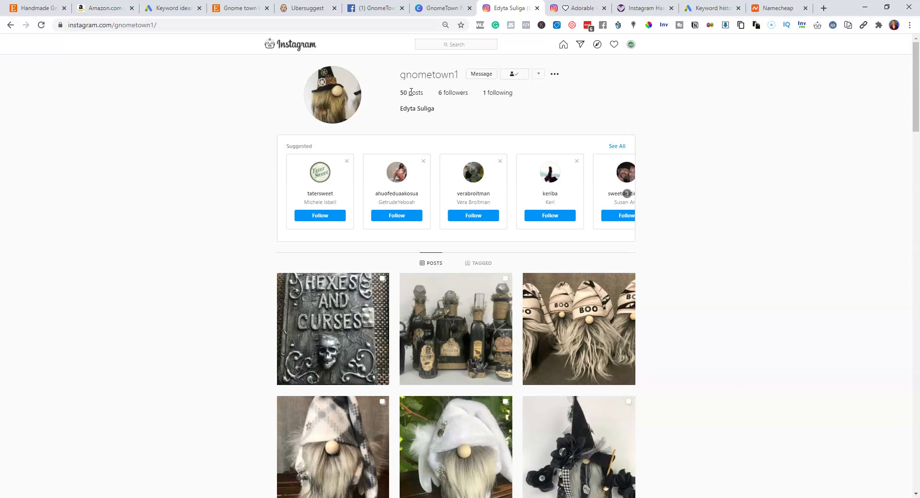
Open the signed-in worldteamfitness Instagram profile and go to its profile editing page
click(631, 44)
click(582, 62)
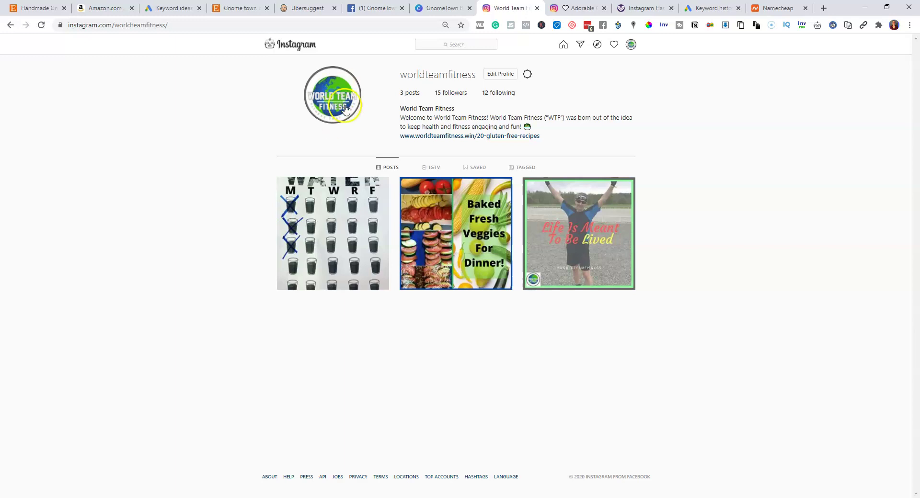
click(503, 75)
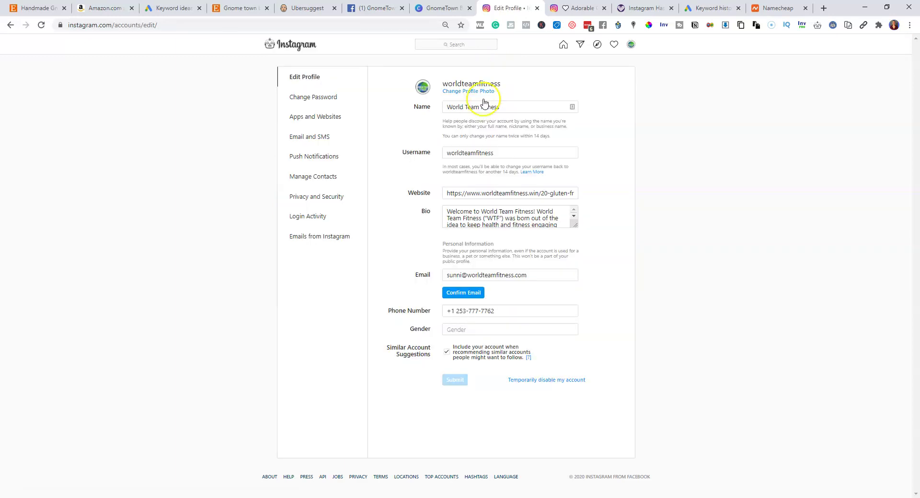
Highlight the Username and Website entries in the Instagram profile settings without changing them
click(446, 153)
drag(446, 153, 529, 148)
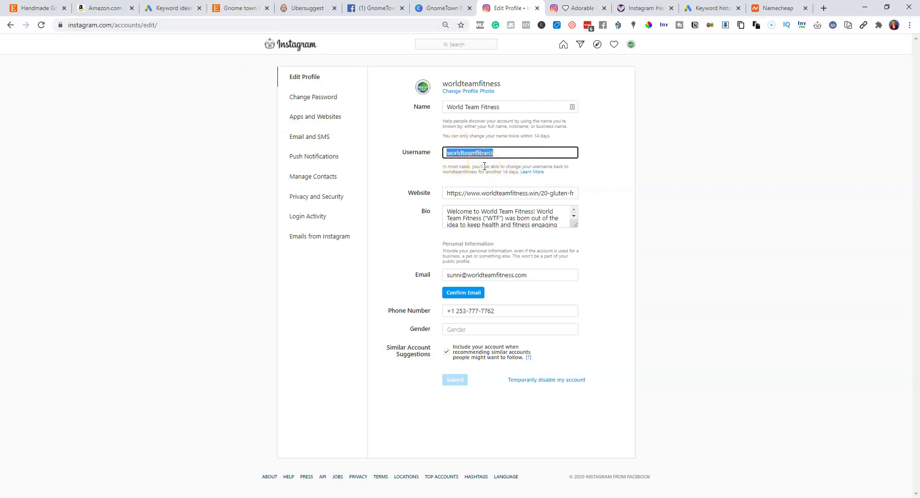
click(695, 158)
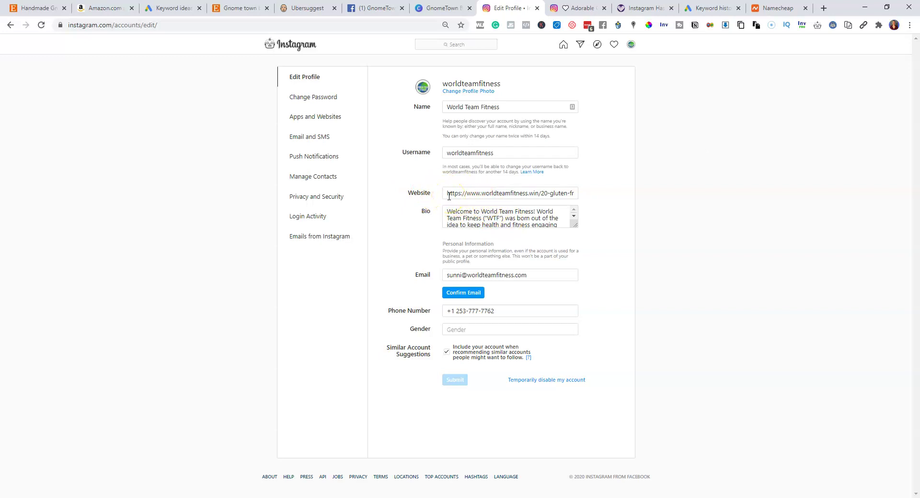
drag(449, 190, 609, 201)
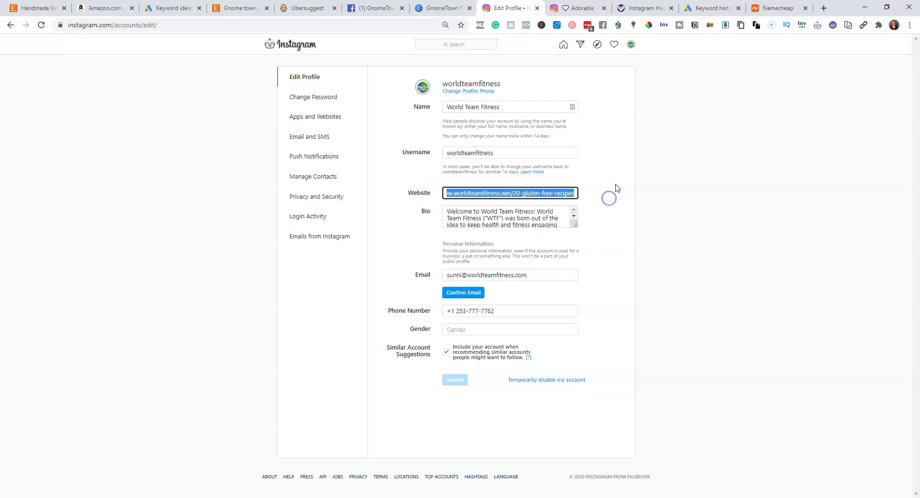
click(617, 182)
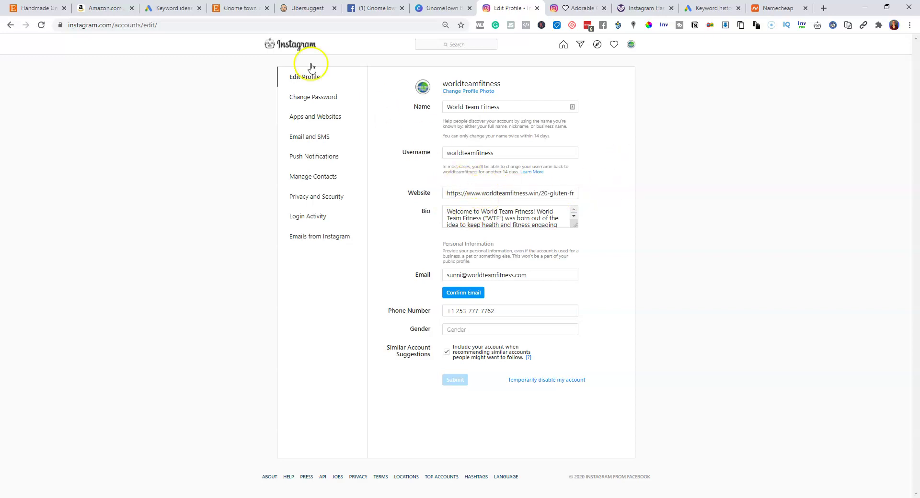
click(237, 9)
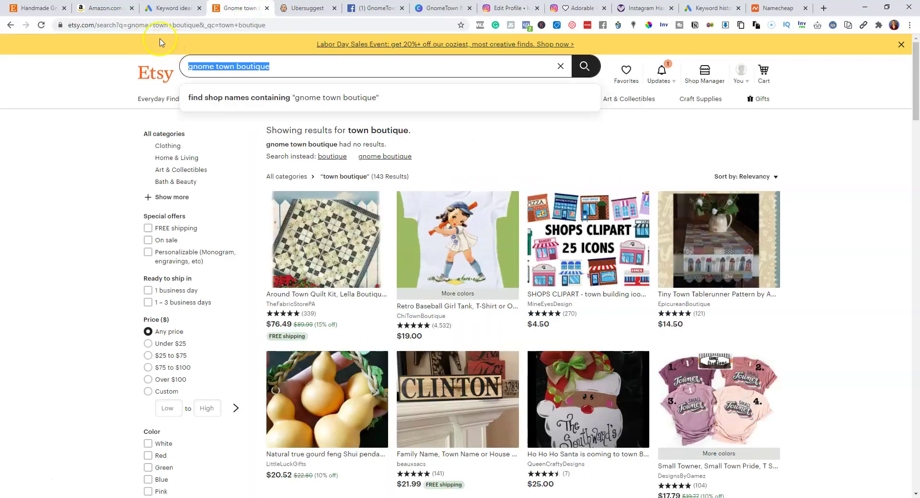
click(36, 8)
click(74, 27)
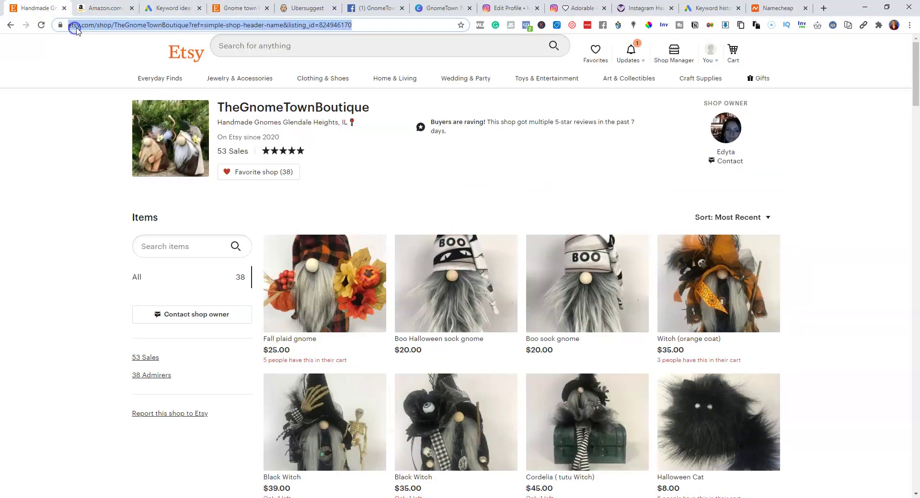
click(172, 25)
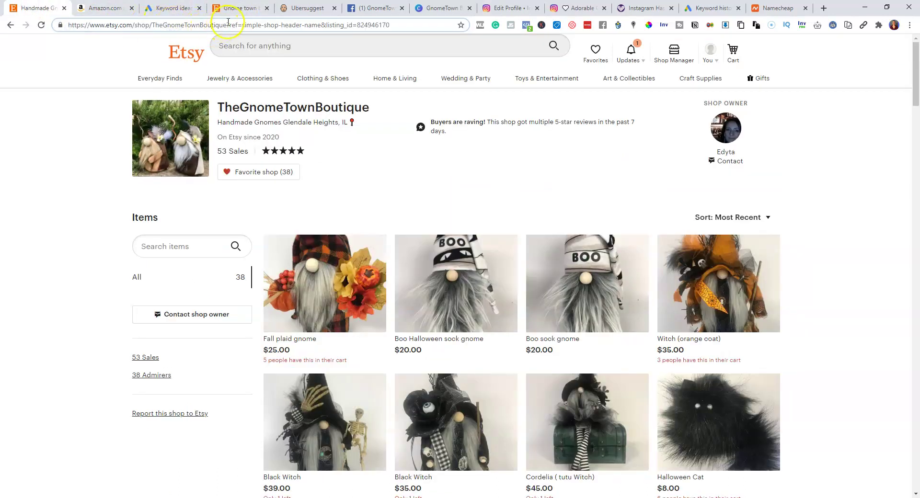
key(shift+Home)
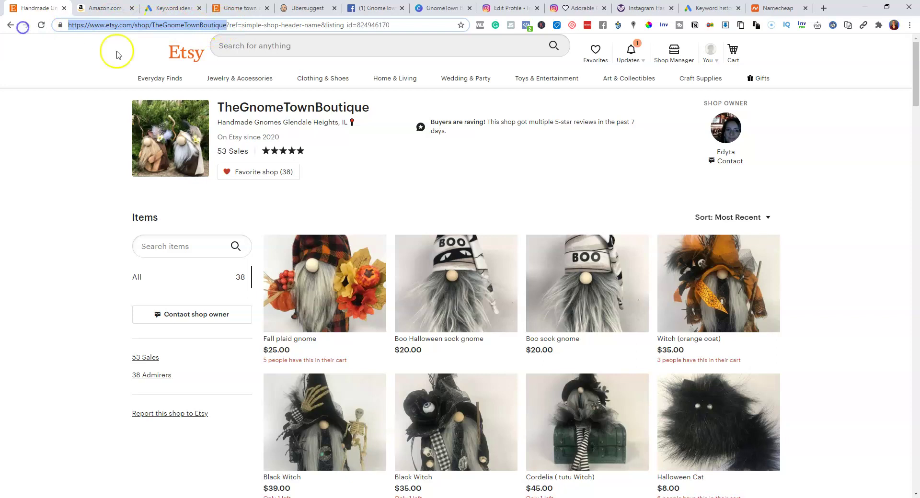
right_click(130, 24)
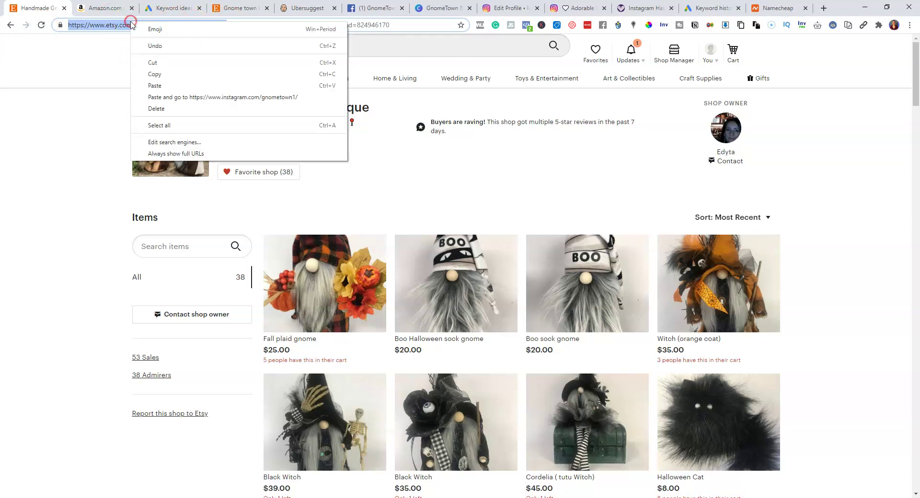
click(165, 74)
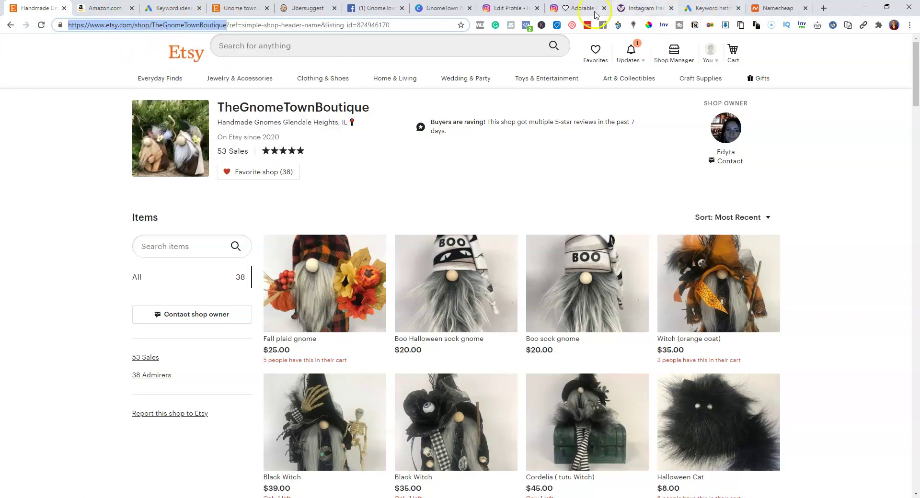
Return to the Instagram profile settings and enlarge the Bio box to read the whole bio
click(574, 8)
click(507, 10)
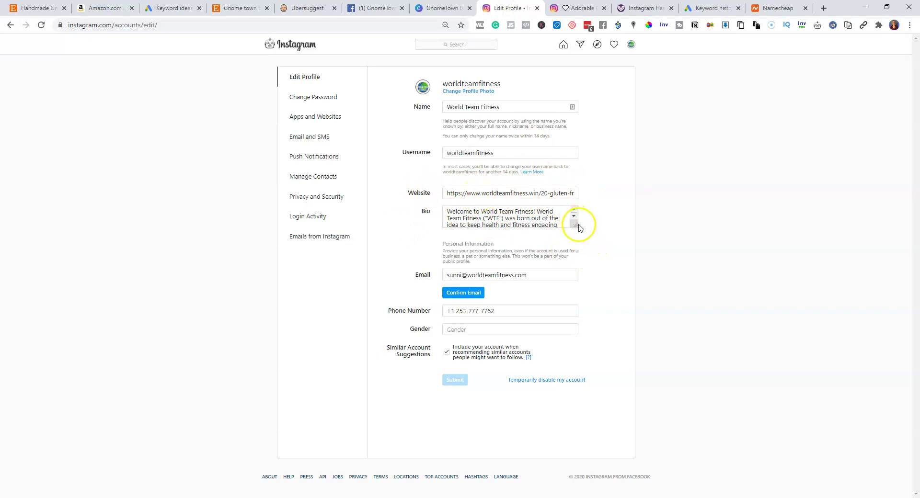
drag(575, 222, 579, 264)
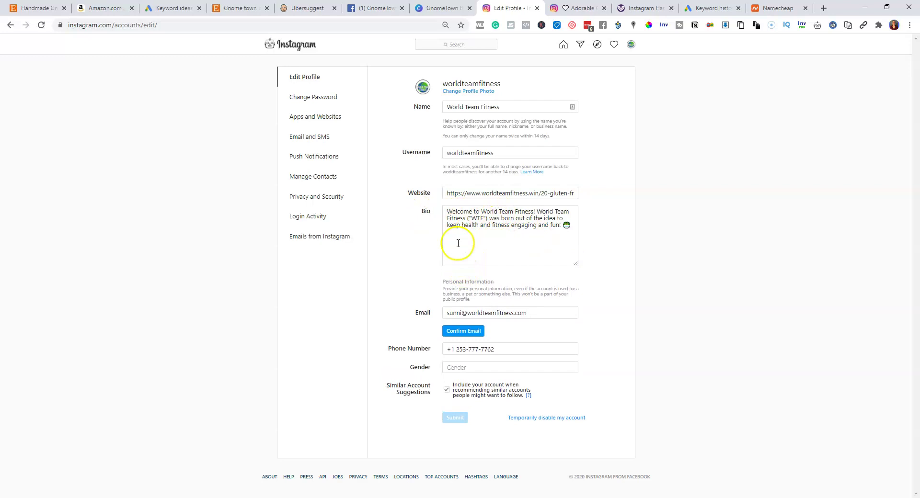
Review the worldteamfitness profile's bio and website link, and compare them with the adorablegnomes Instagram profile
click(742, 228)
click(632, 45)
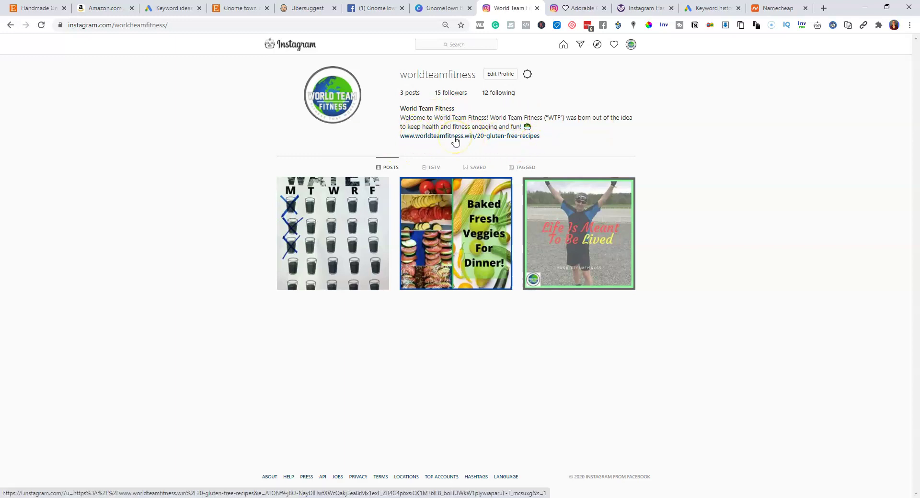
click(569, 12)
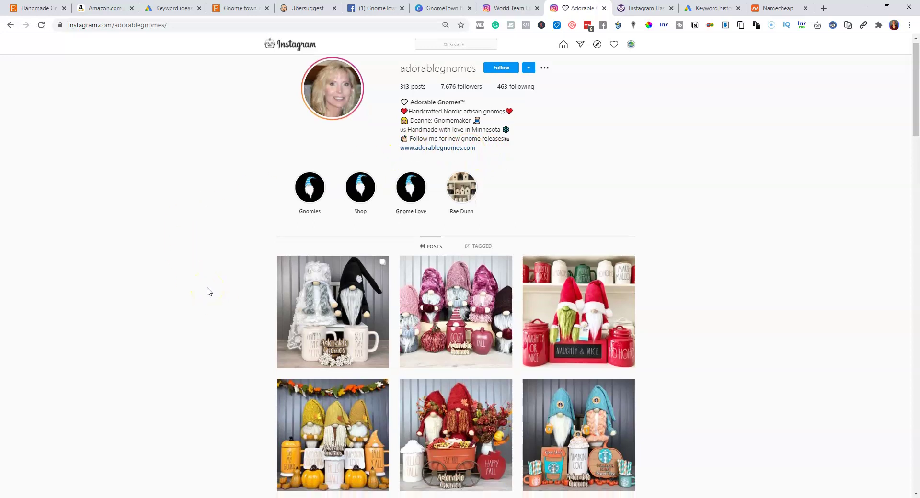
Examine the hashtags in the captions of adorablegnomes' two newest Instagram posts, enlarging the page to read them
scroll(207, 291, down, 3)
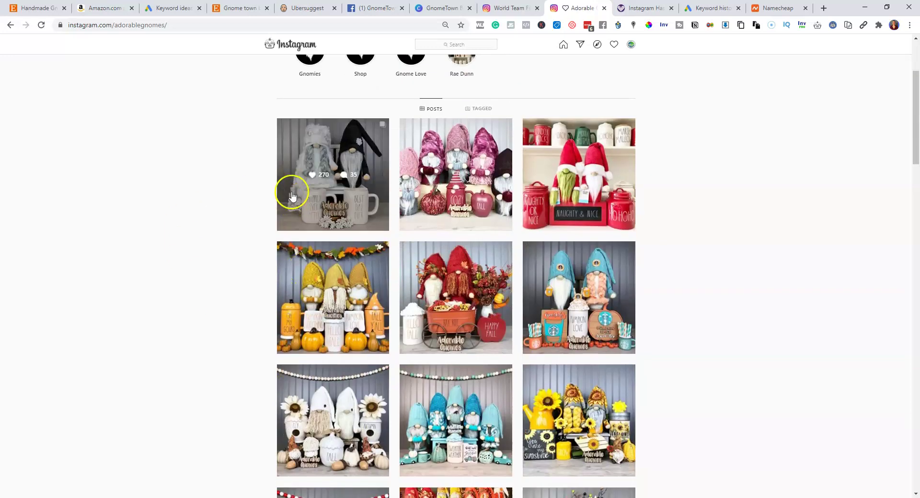
scroll(321, 206, up, 3)
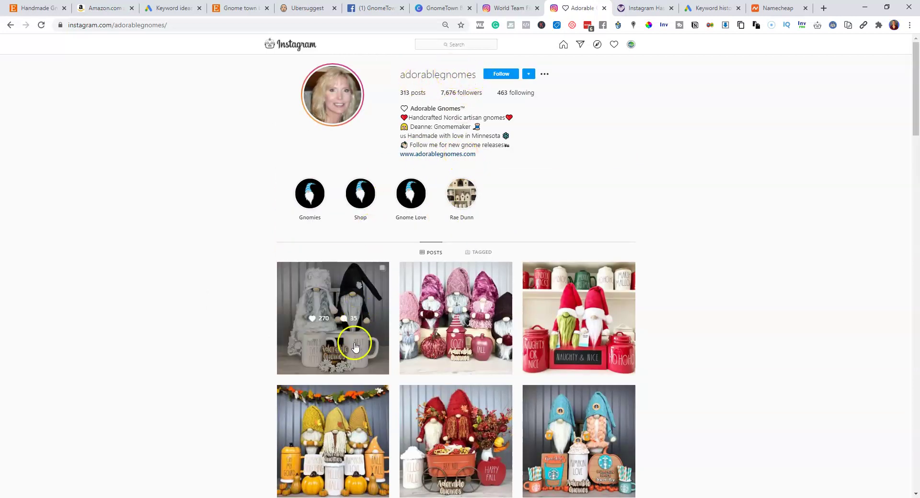
click(315, 355)
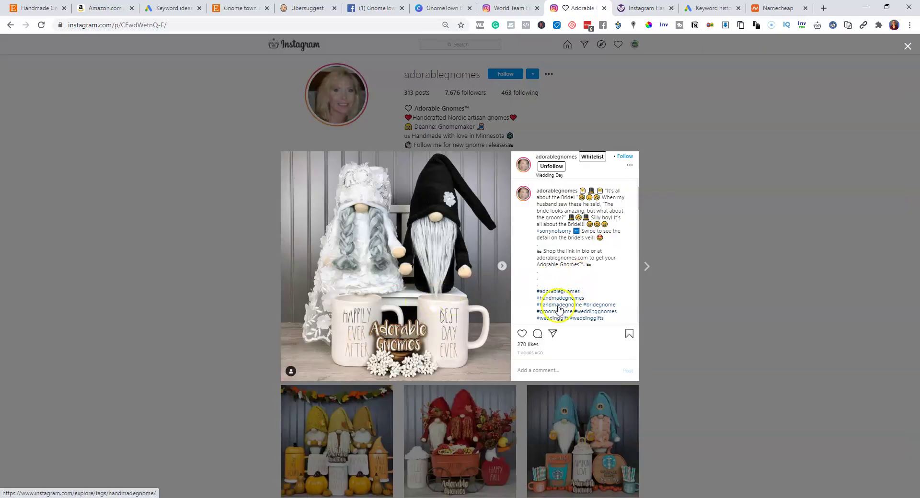
scroll(601, 302, down, 3)
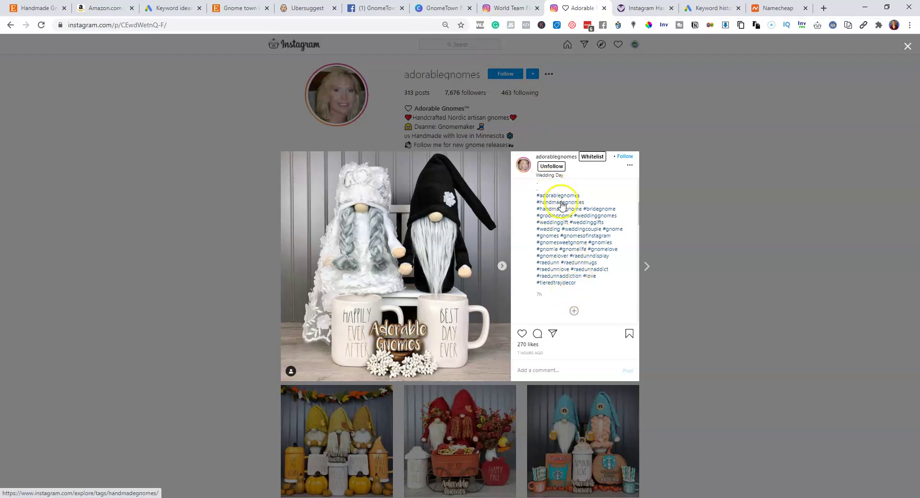
key(ctrl+plus)
key(ctrl+plus)
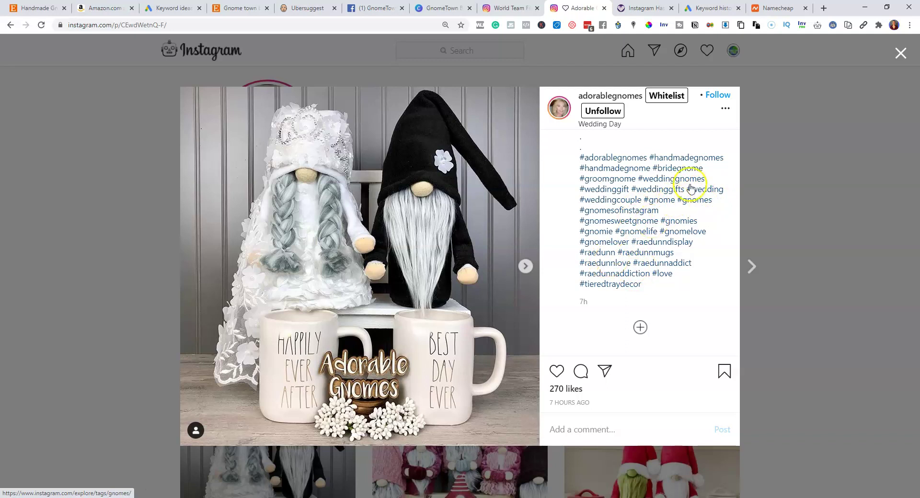
click(748, 272)
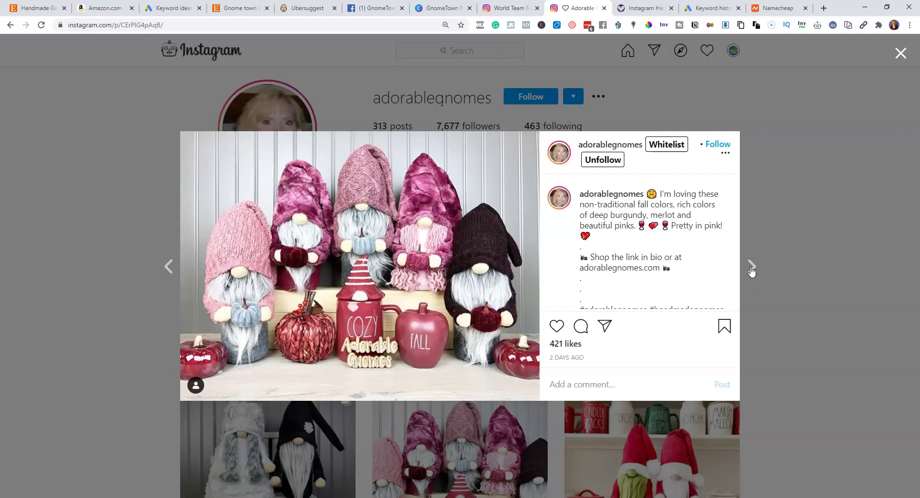
scroll(661, 270, down, 2)
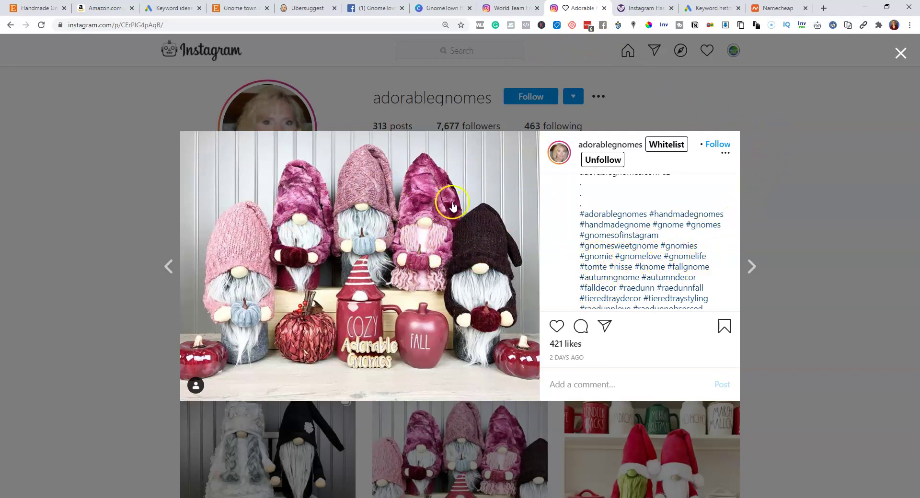
Switch to Instavast's Instagram Hashtag Generator and try to generate hashtags for the keyword gnome
click(653, 8)
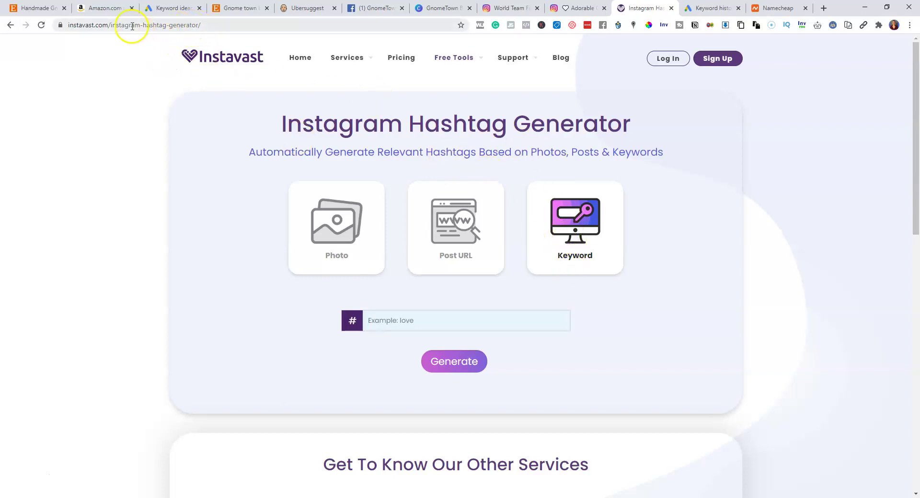
mouse_move(452, 59)
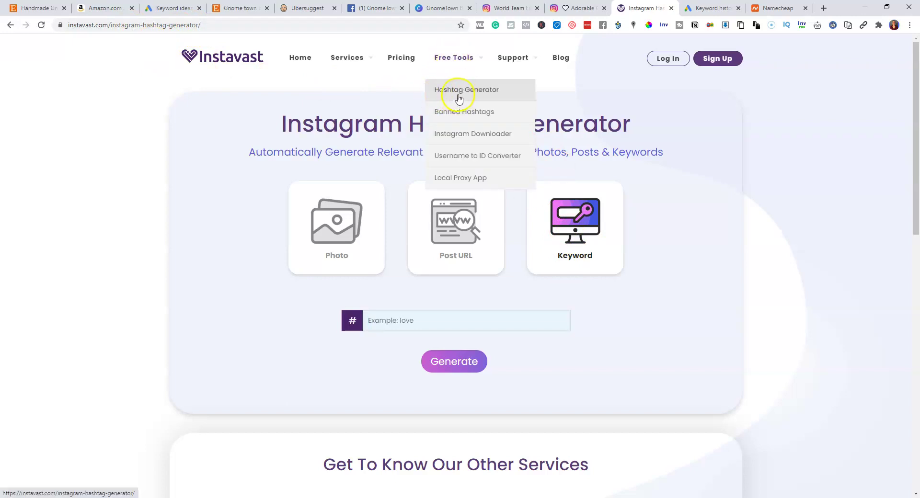
click(388, 319)
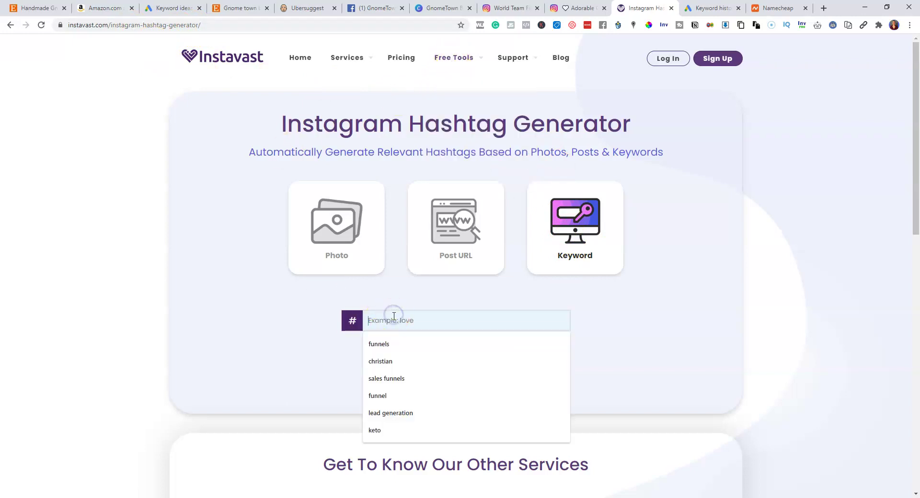
text(gnome)
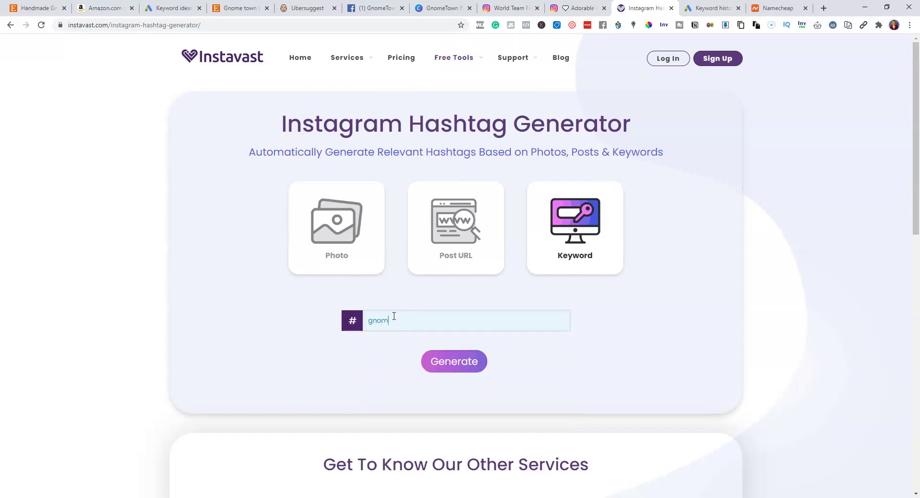
key(Return)
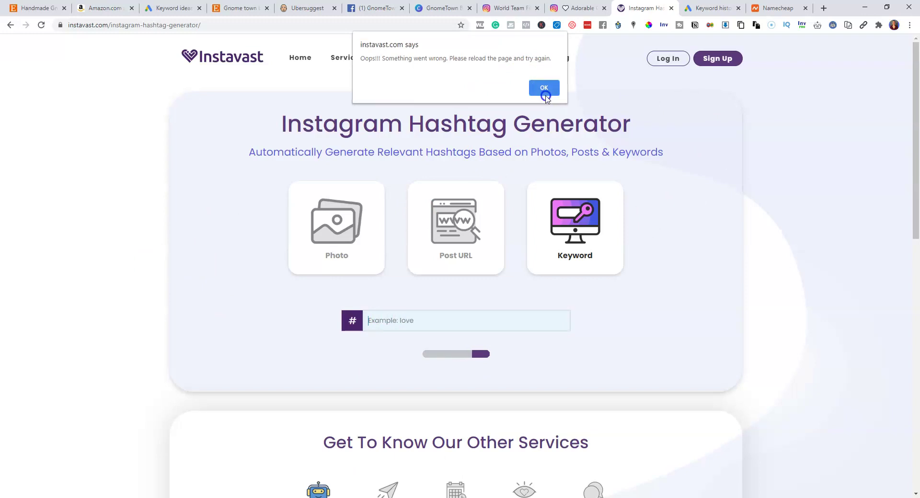
click(544, 88)
Retry the hashtag generation and close the Instavast page
scroll(178, 194, down, 2)
scroll(178, 194, down, 9)
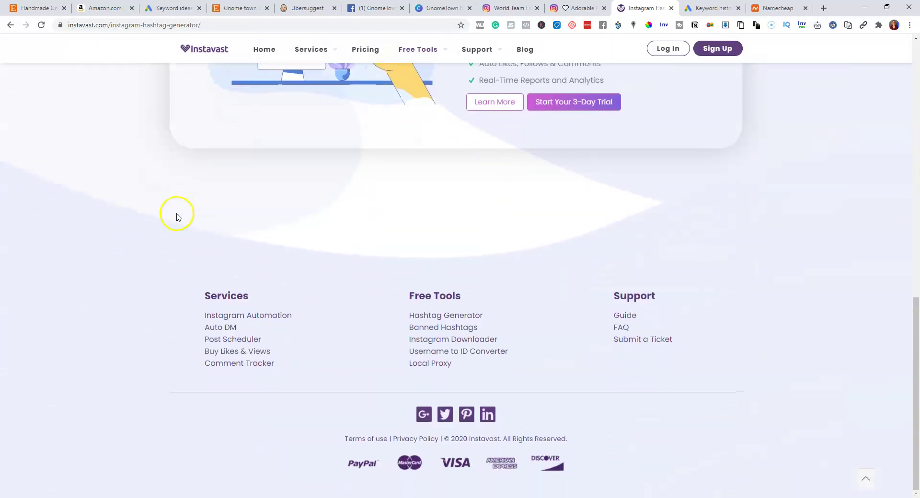
scroll(180, 213, up, 8)
click(470, 132)
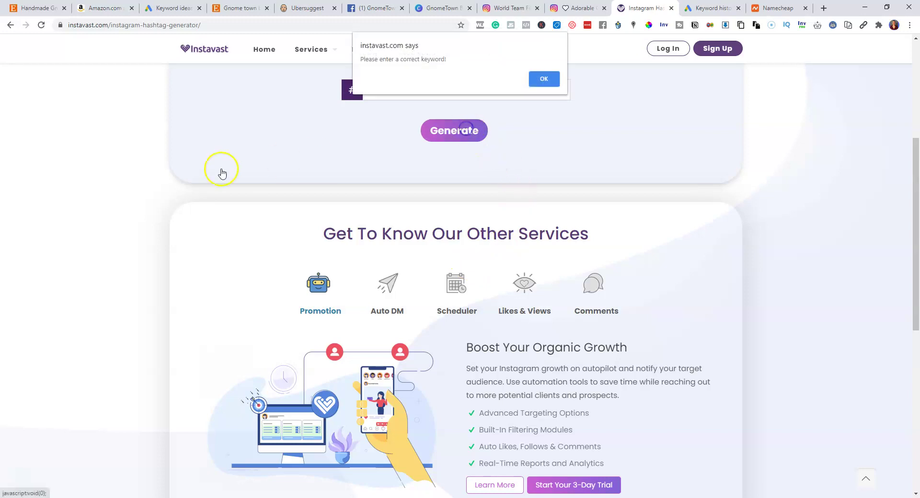
key(ctrl+w)
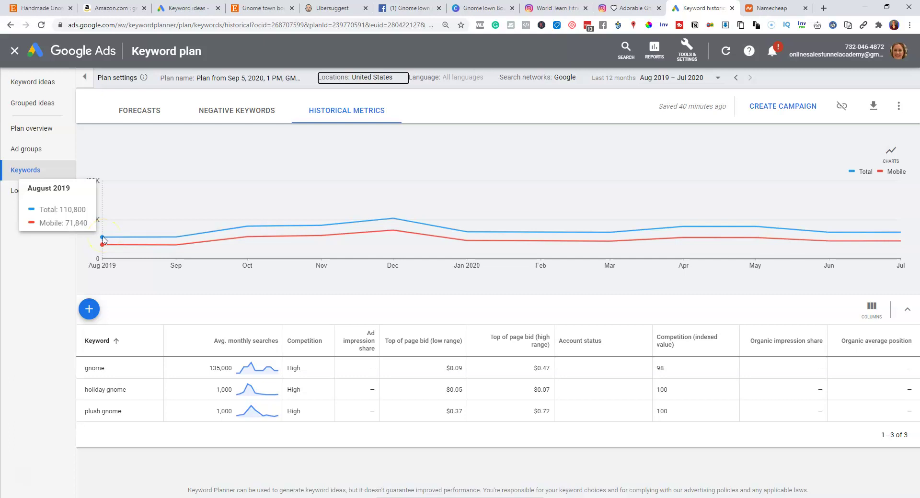
Examine the keyword plan's historical metrics in Google Ads, comparing monthly searches and seasonal trends for gnome, holiday gnome and plush gnome
mouse_move(173, 238)
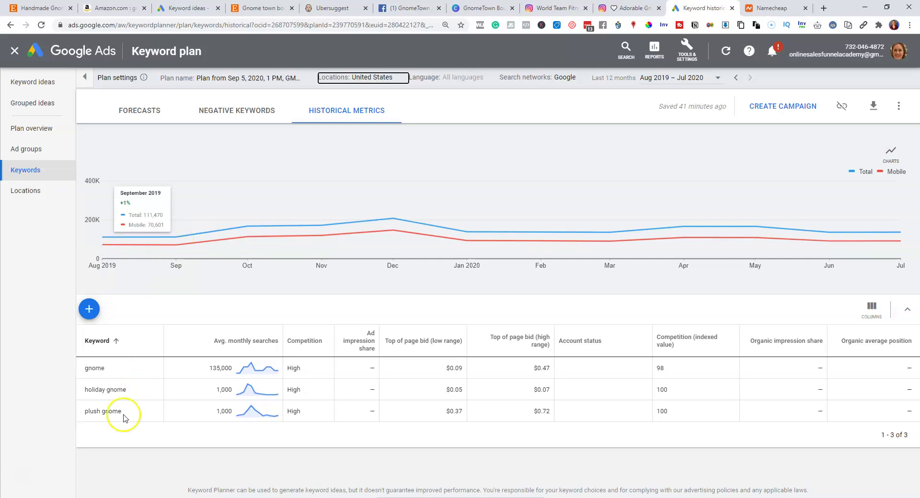
click(212, 369)
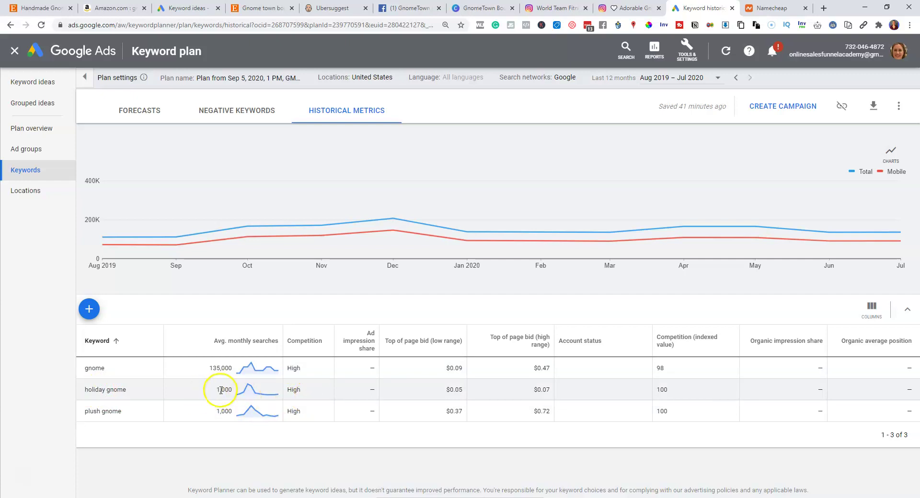
click(87, 389)
click(248, 385)
click(249, 385)
click(245, 411)
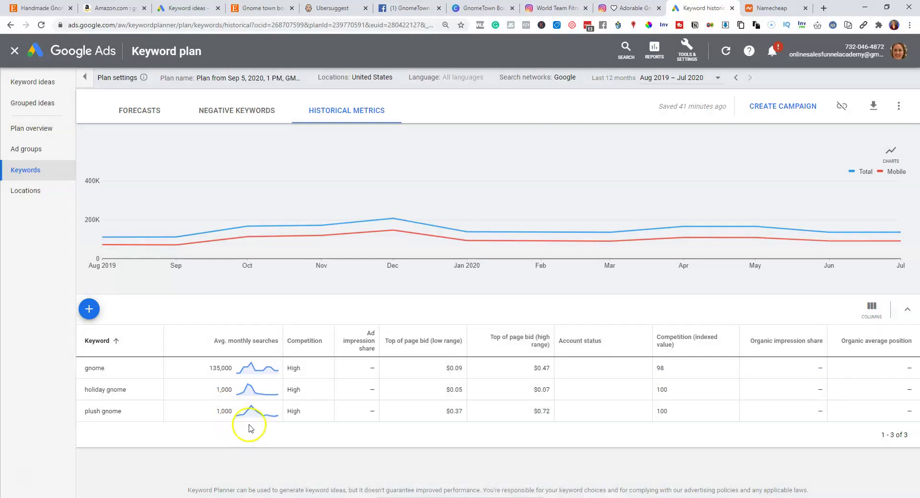
click(256, 393)
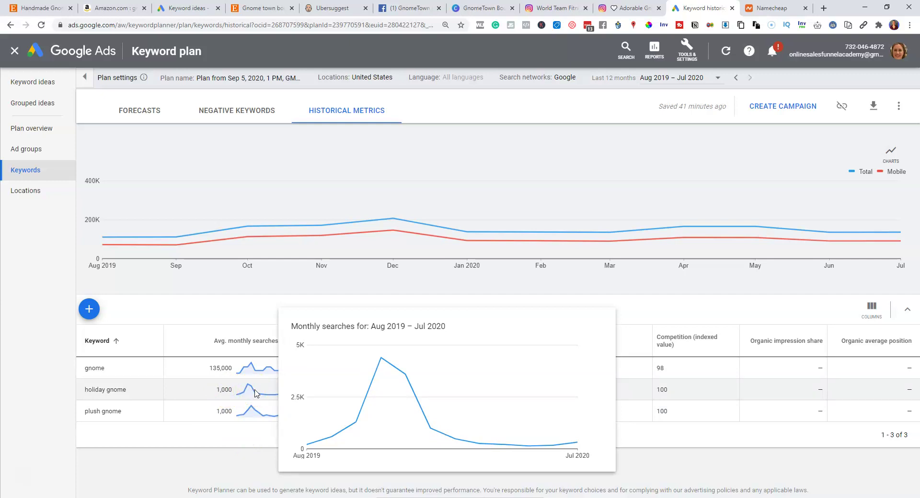
mouse_move(373, 401)
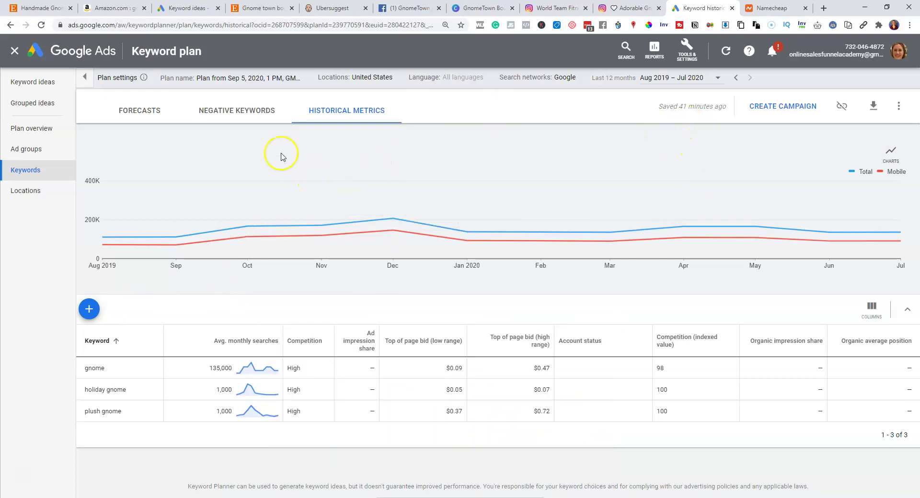
Check the Etsy shop page, and review the text and photos of the "Fall is almost here" post on GnomeTown Boutique's Facebook page
click(38, 8)
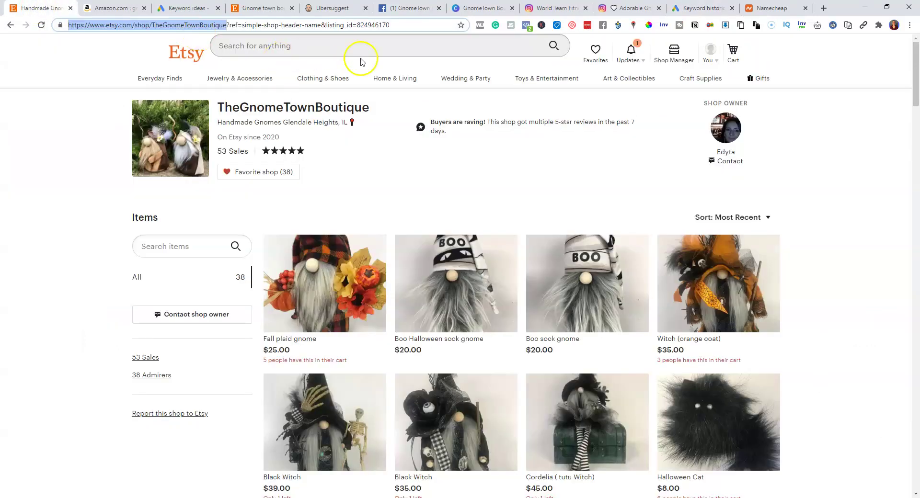
click(402, 8)
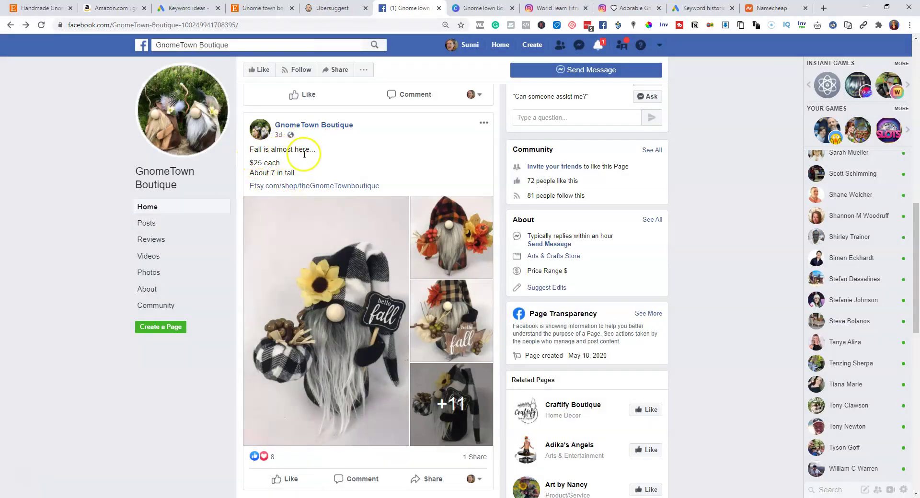
drag(249, 153, 305, 182)
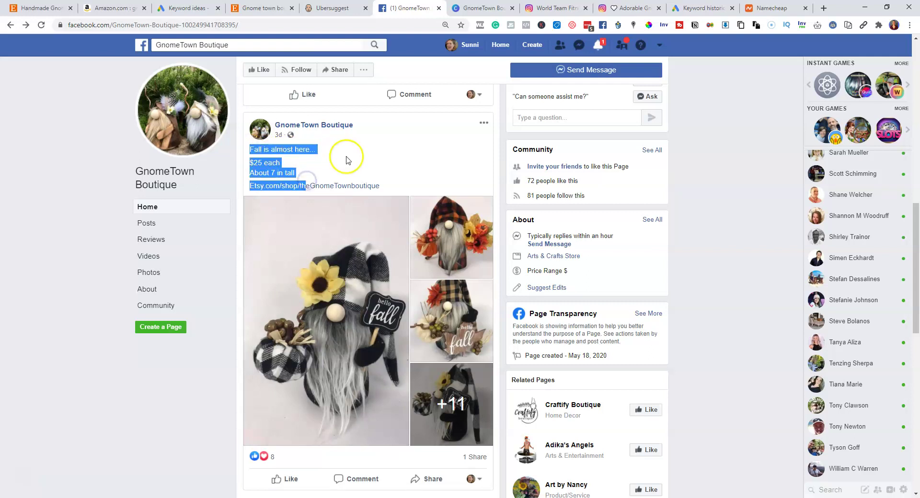
click(320, 165)
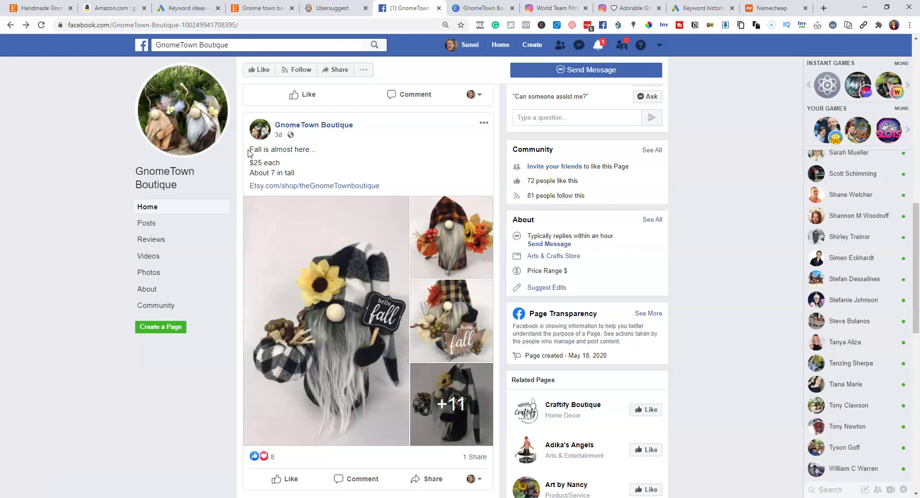
scroll(321, 267, down, 4)
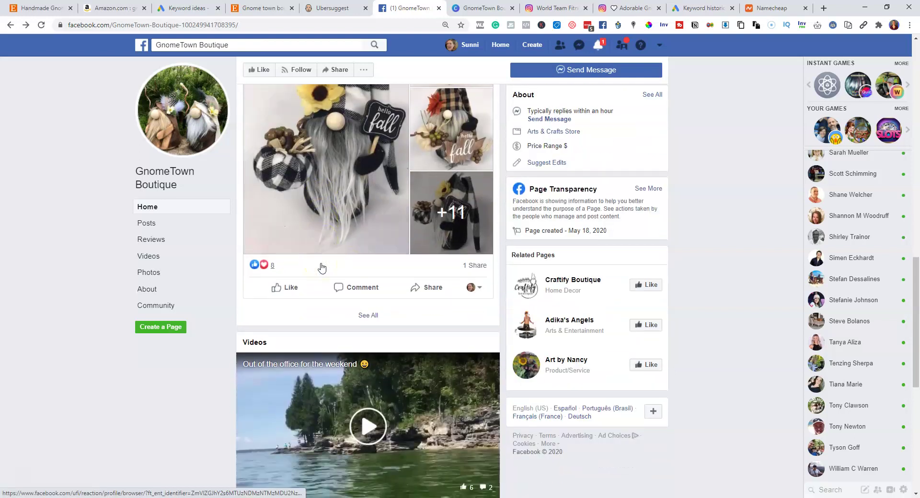
scroll(321, 268, up, 4)
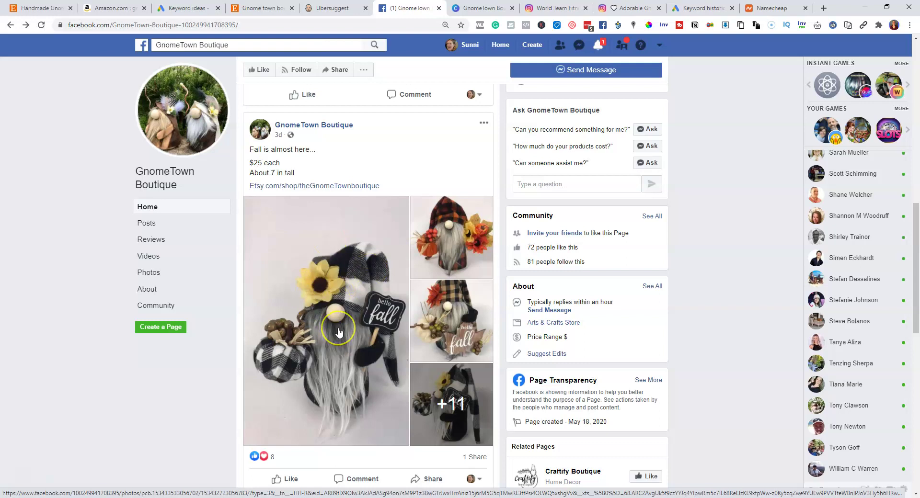
scroll(340, 326, down, 2)
scroll(365, 295, up, 1)
scroll(365, 295, up, 3)
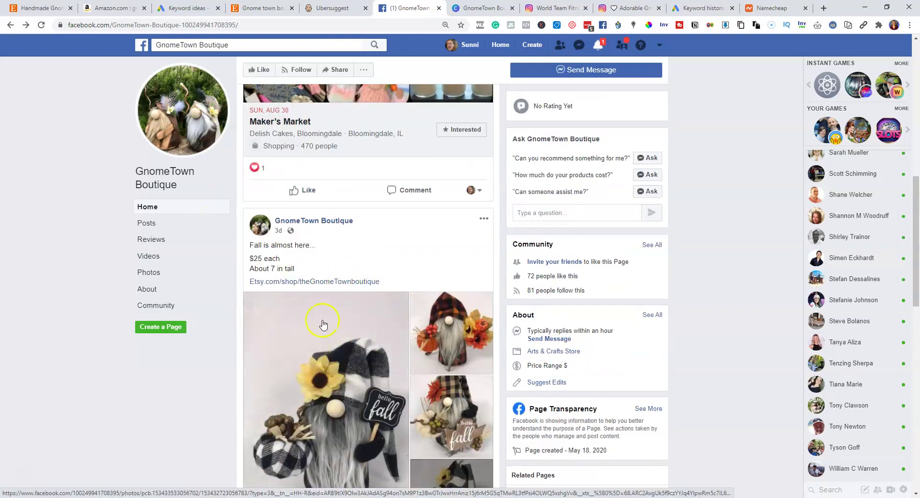
scroll(299, 348, down, 4)
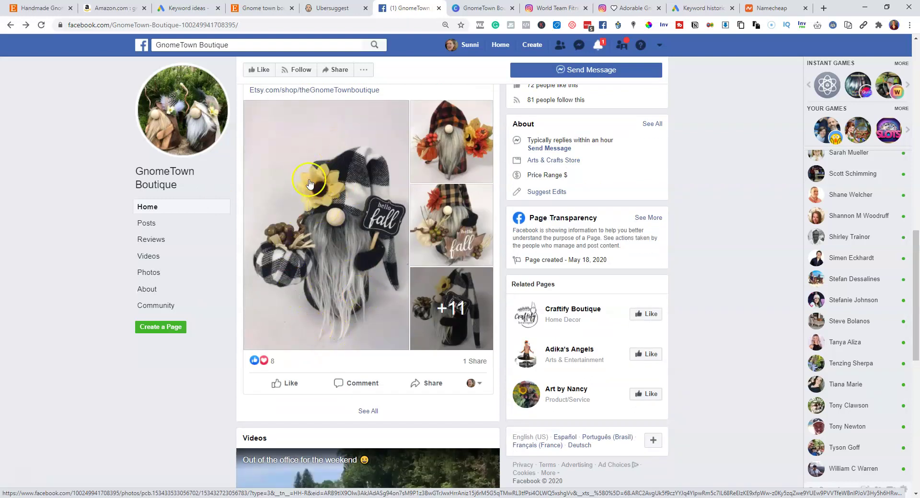
Search Facebook for the Keith Cerone Glass business page and open its posts
click(263, 44)
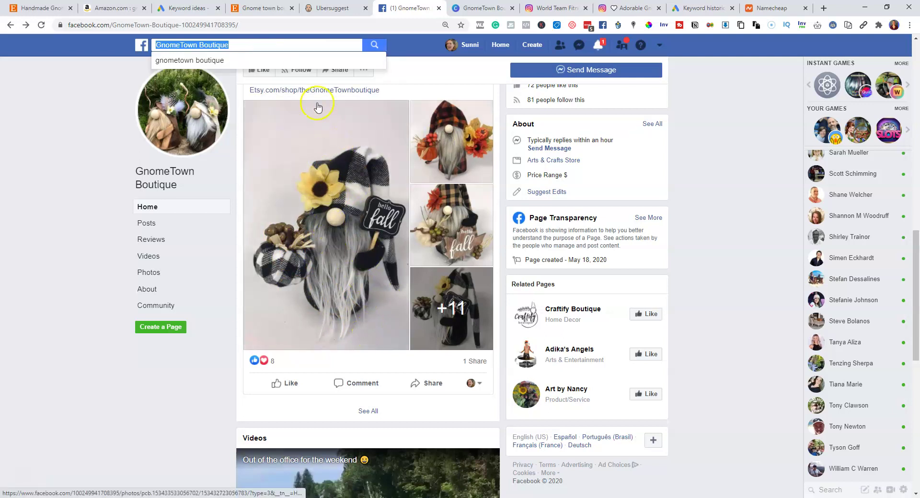
click(272, 46)
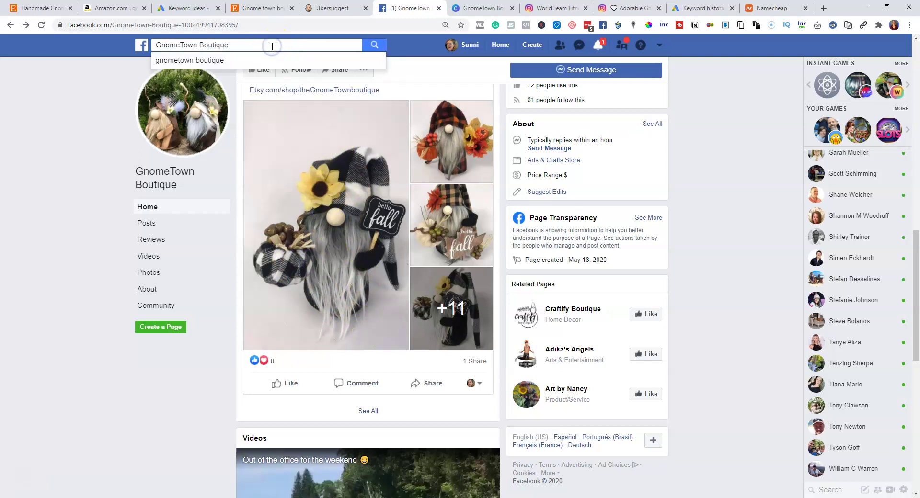
key(ctrl+a)
text(keith v)
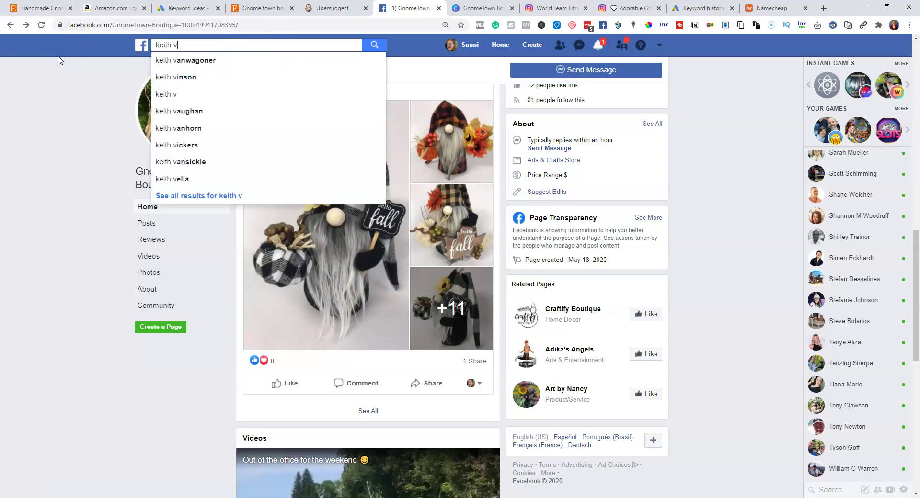
key(BackSpace)
key(BackSpace)
key(Down)
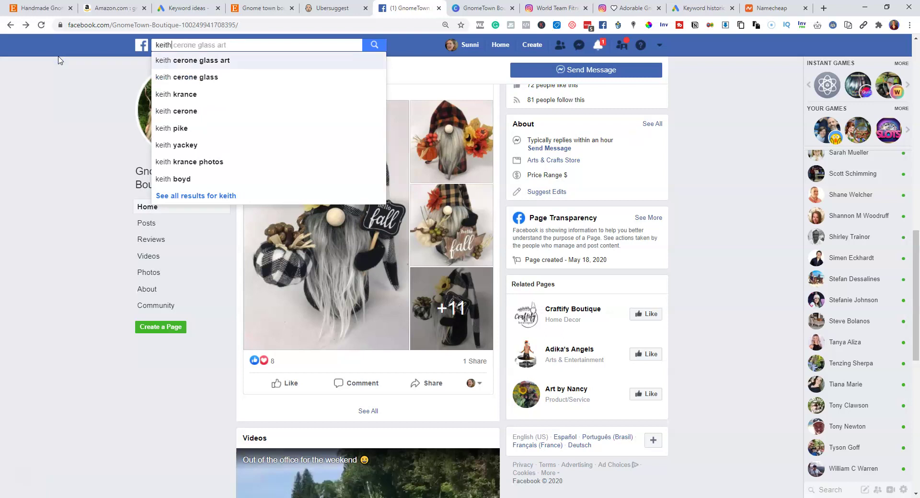
key(Return)
click(274, 230)
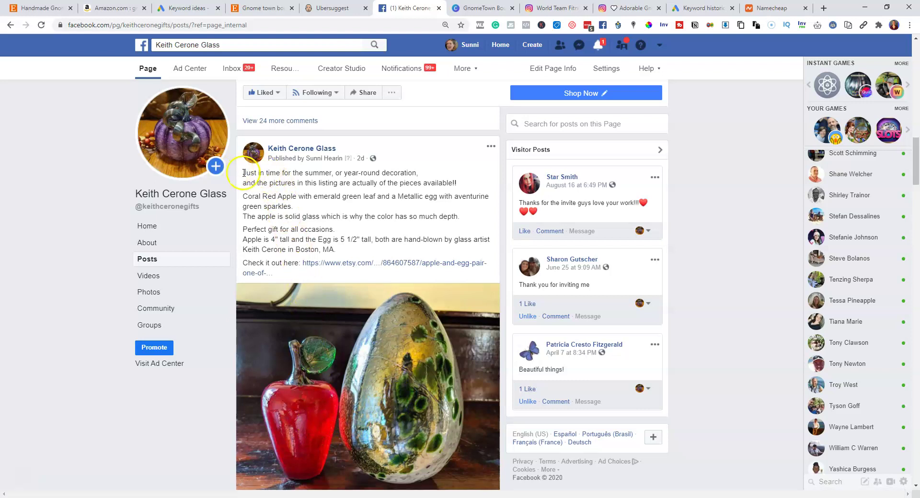
Highlight the opening line and the product description in the glass apple and egg post
drag(243, 173, 399, 171)
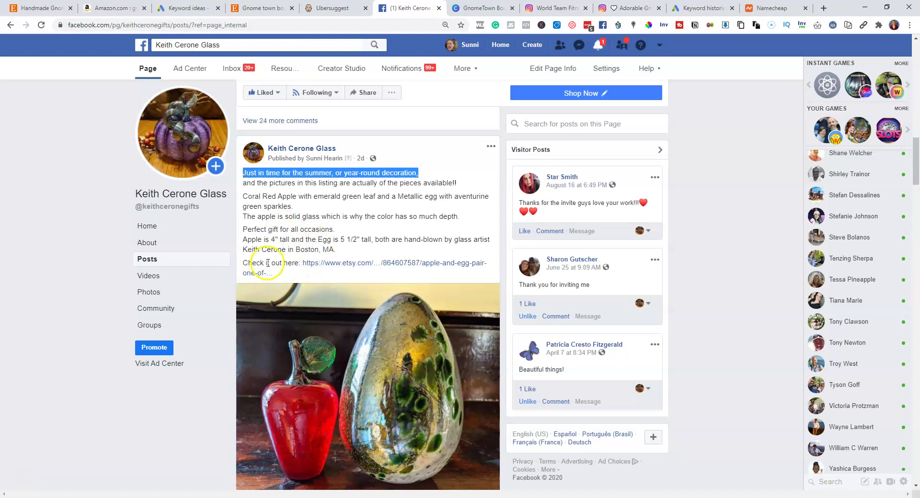
click(306, 207)
drag(243, 196, 377, 215)
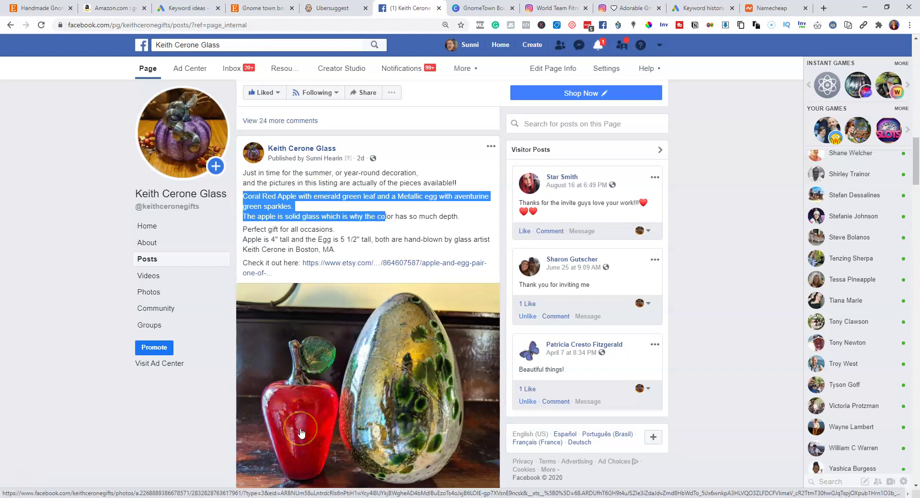
Follow the apple and egg post's link to its Etsy listing, look at the listing, and close it
click(375, 221)
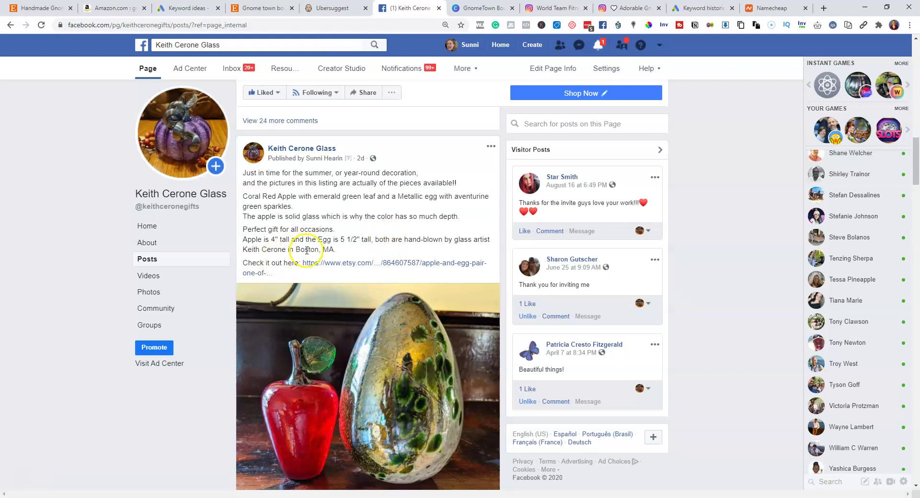
click(365, 263)
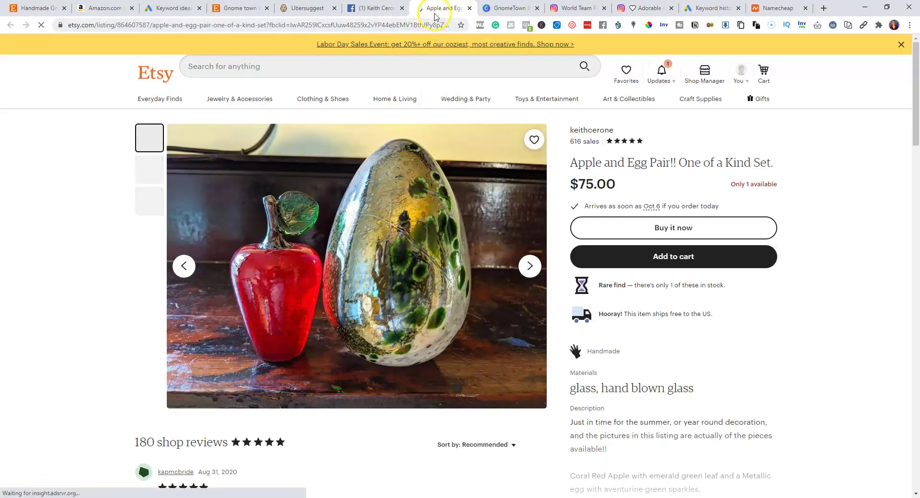
click(469, 8)
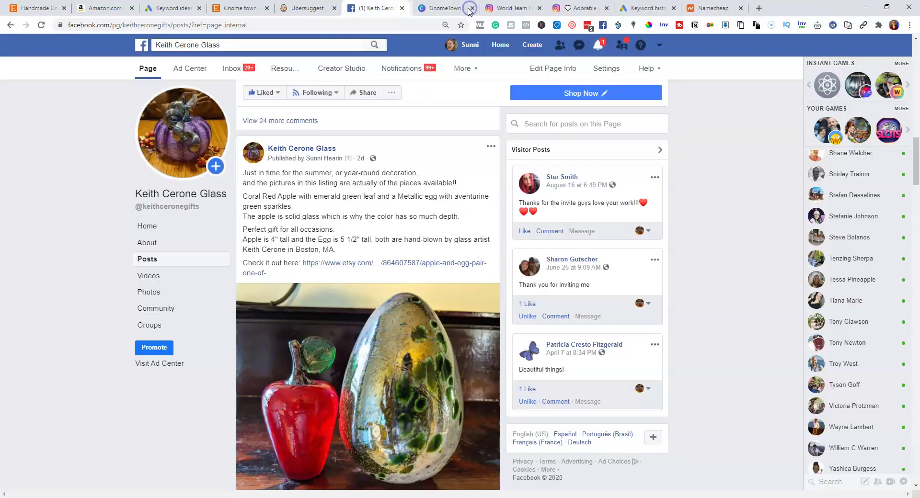
Check the apple and egg post's engagement and look through the people who reacted, checking who has liked or been invited to the page
scroll(278, 225, down, 3)
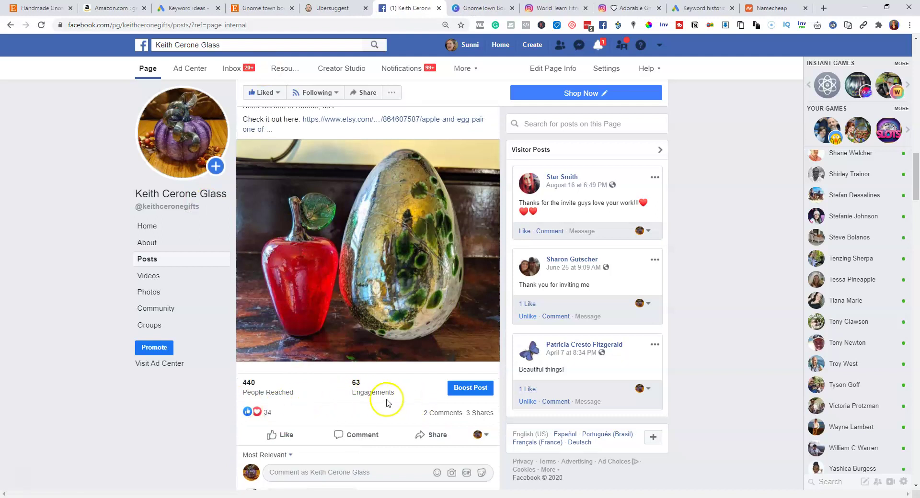
mouse_move(267, 415)
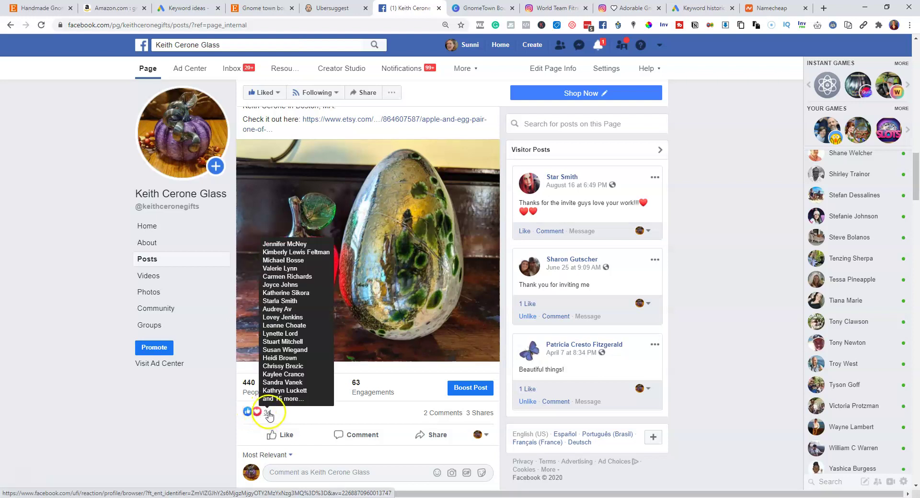
click(268, 413)
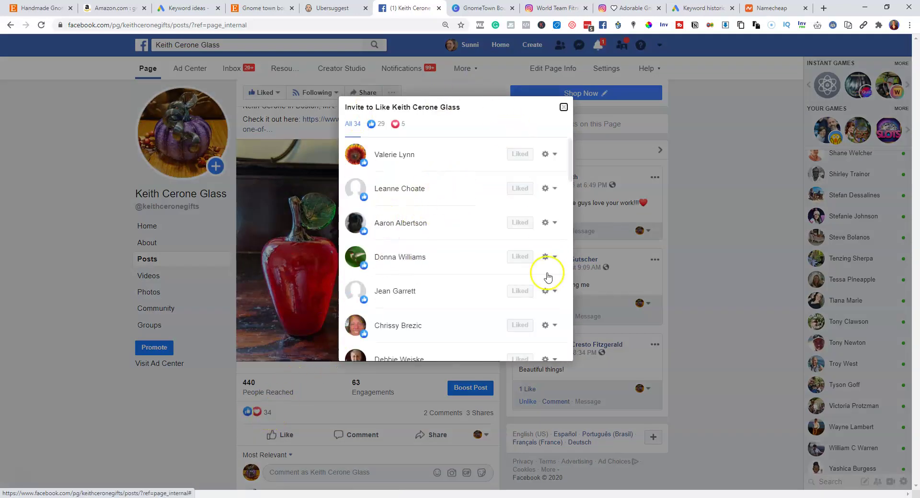
scroll(477, 161, down, 4)
scroll(477, 163, down, 10)
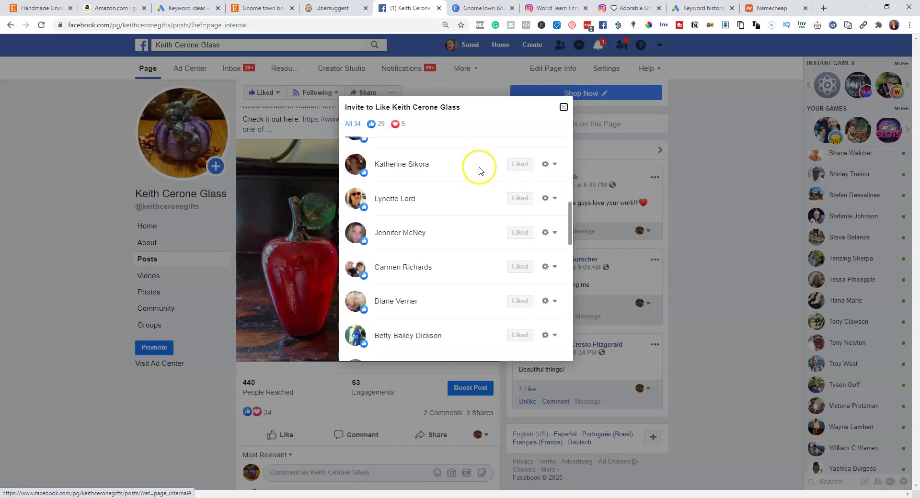
scroll(482, 209, down, 4)
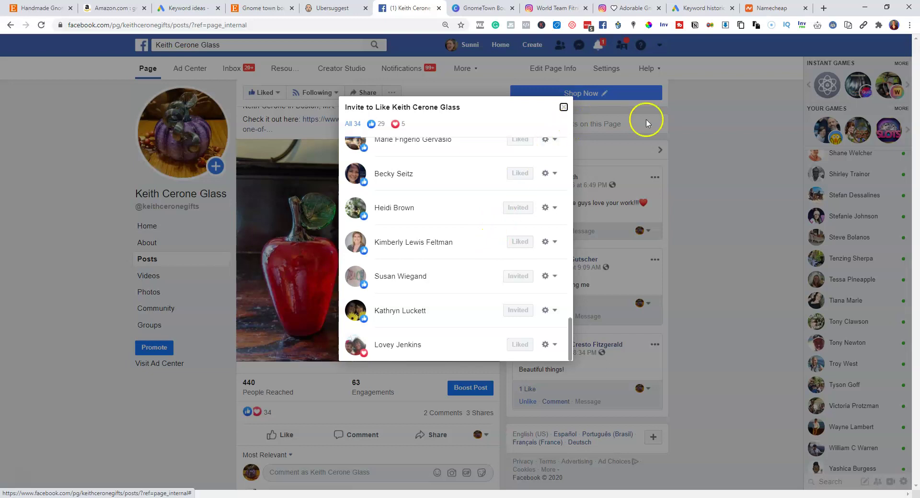
click(770, 191)
Open the reactions list of the Frosted Tangerine glass watch party post and invite the person still available to like the page
scroll(261, 381, down, 12)
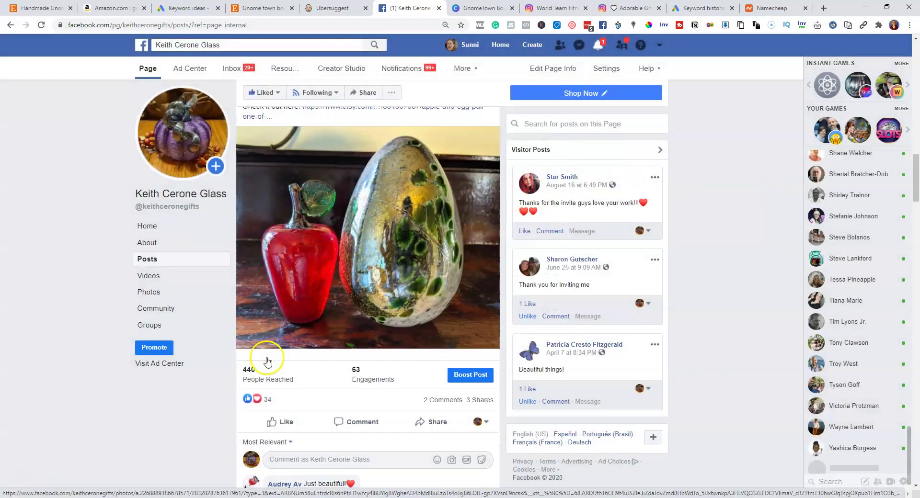
scroll(269, 362, down, 1)
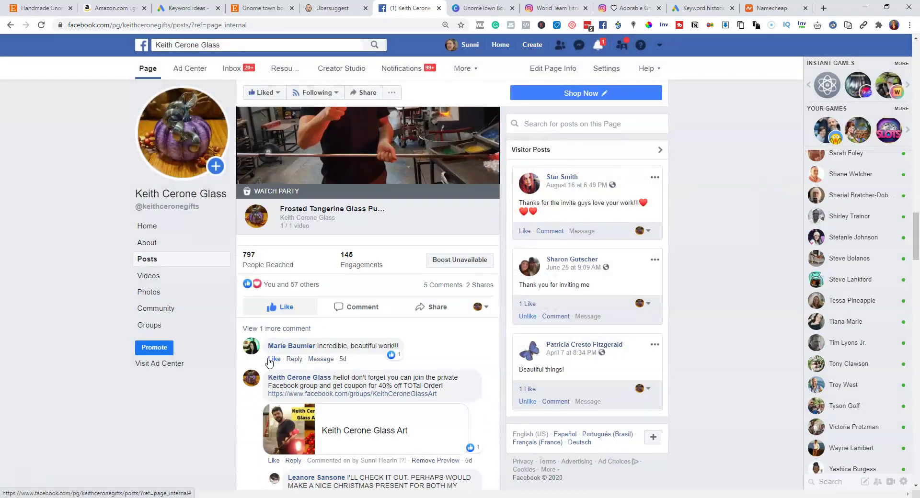
click(287, 285)
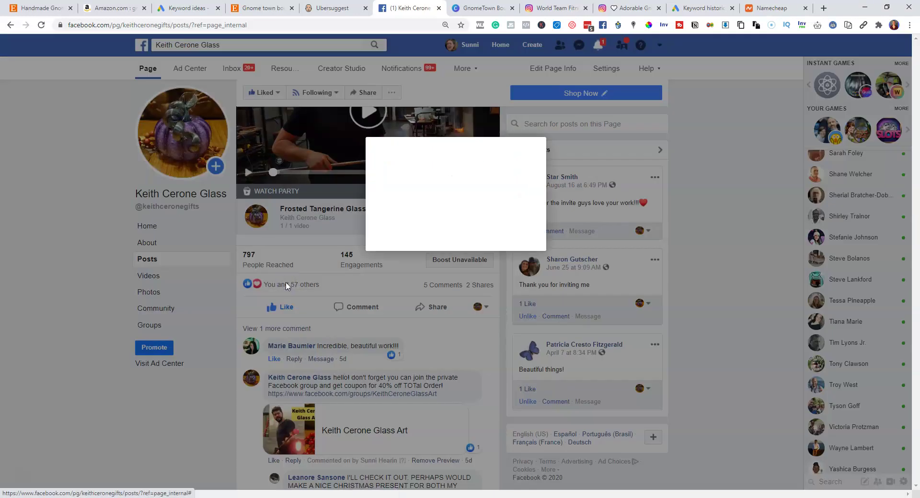
scroll(478, 219, down, 1)
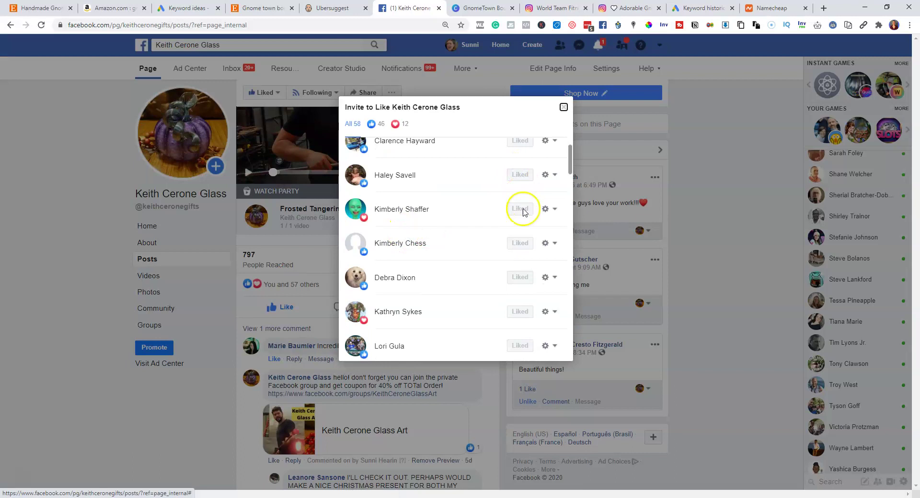
scroll(524, 328, down, 4)
scroll(522, 330, down, 5)
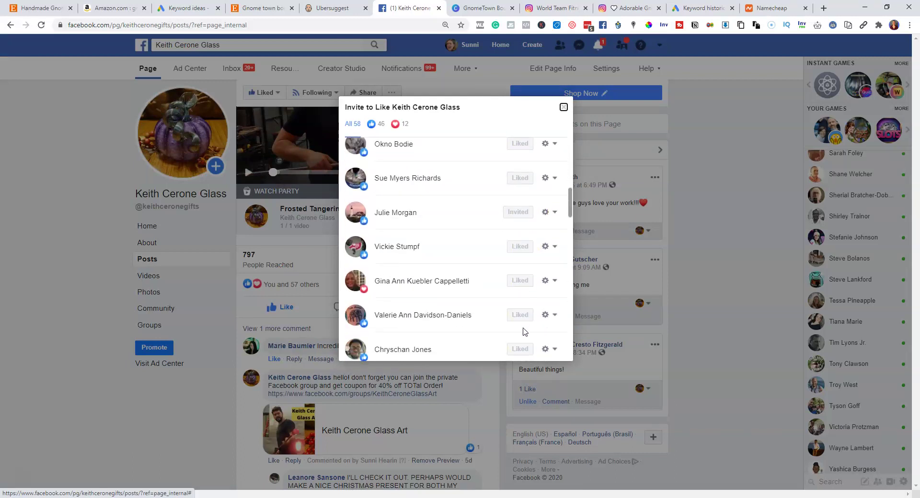
scroll(517, 225, up, 3)
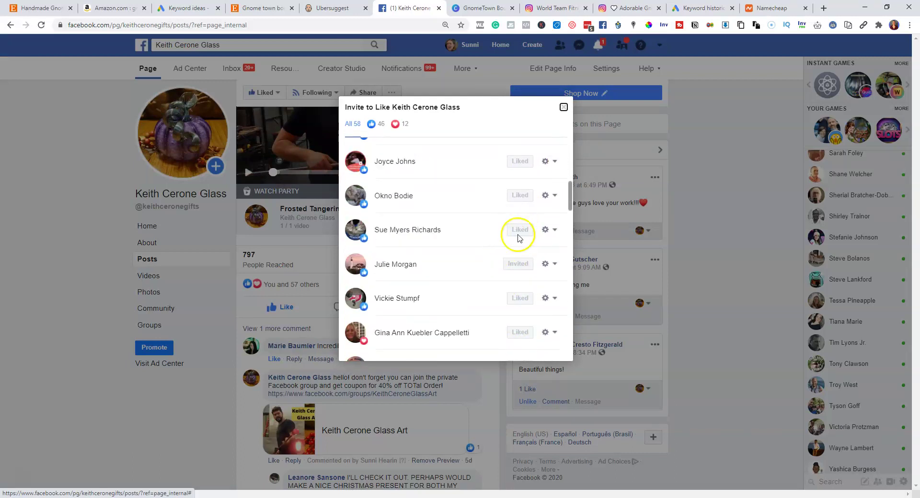
scroll(515, 275, down, 10)
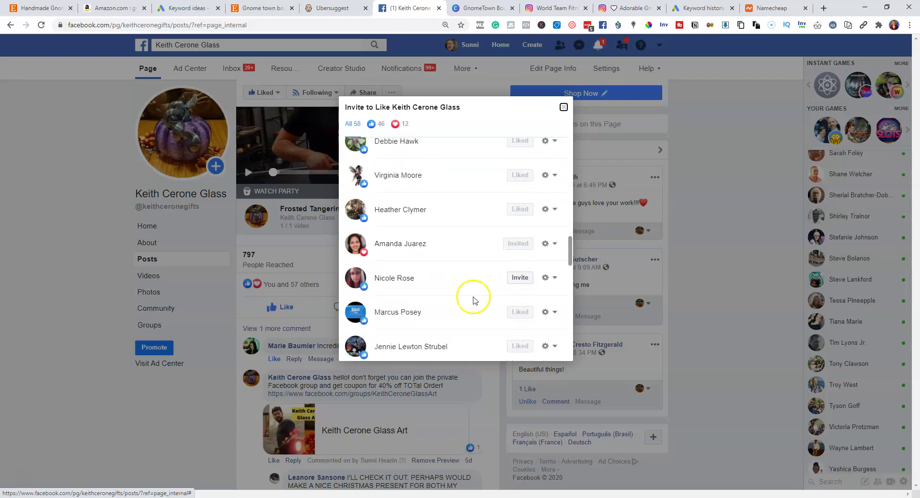
click(524, 277)
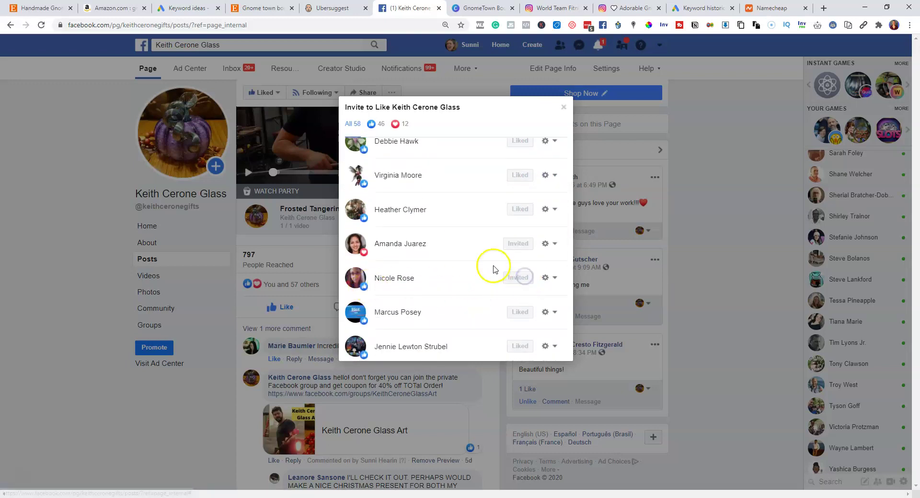
Load the rest of the watch party post's reactions, check for anyone left to invite, and close the list
scroll(462, 242, down, 5)
scroll(464, 240, down, 10)
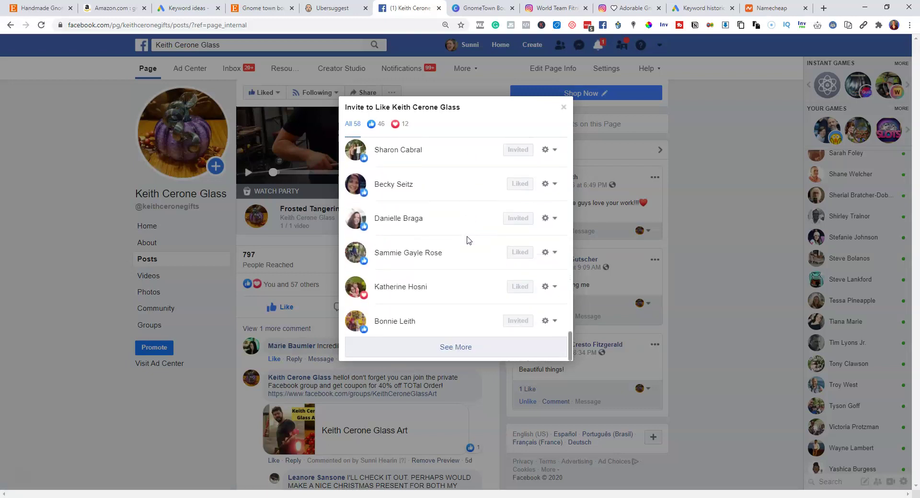
click(444, 354)
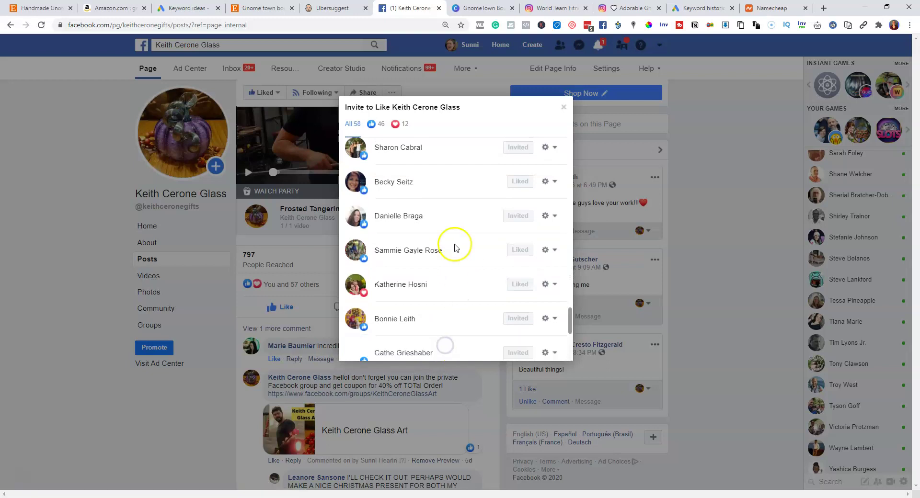
scroll(455, 247, down, 5)
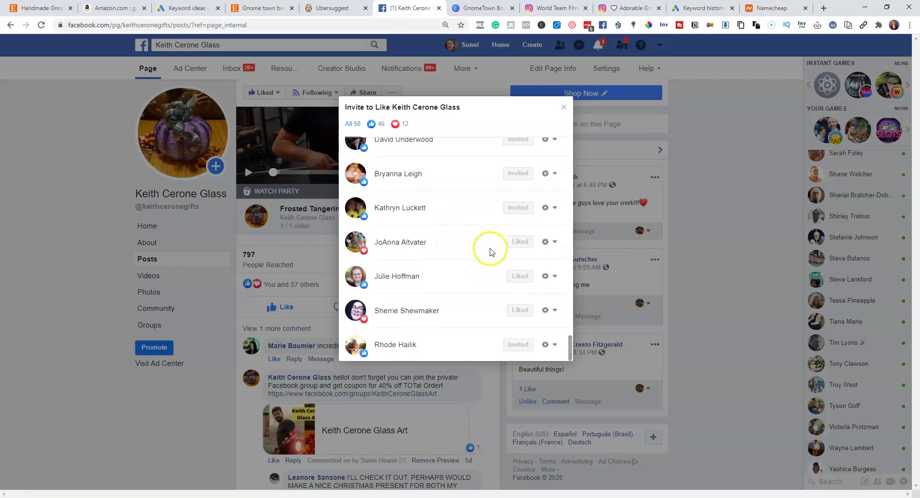
click(564, 110)
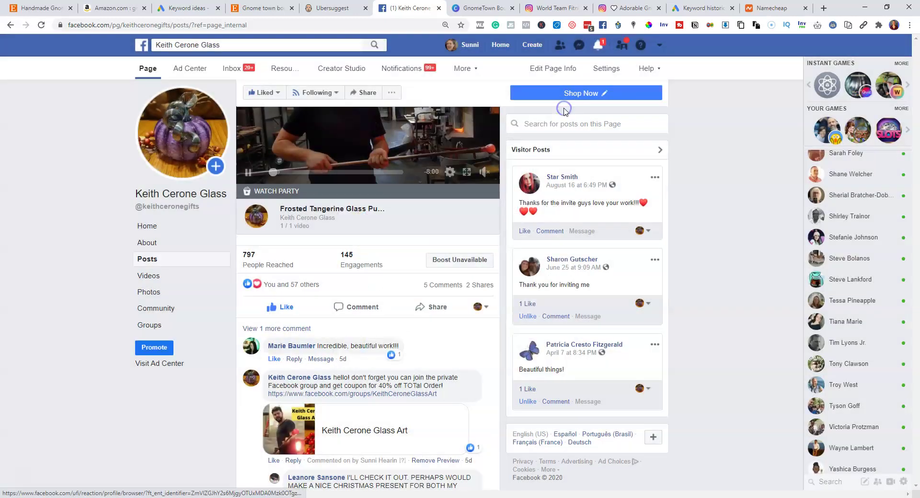
Check the Facebook notifications and return to the apple and egg post on the Keith Cerone Glass page
click(595, 45)
click(597, 50)
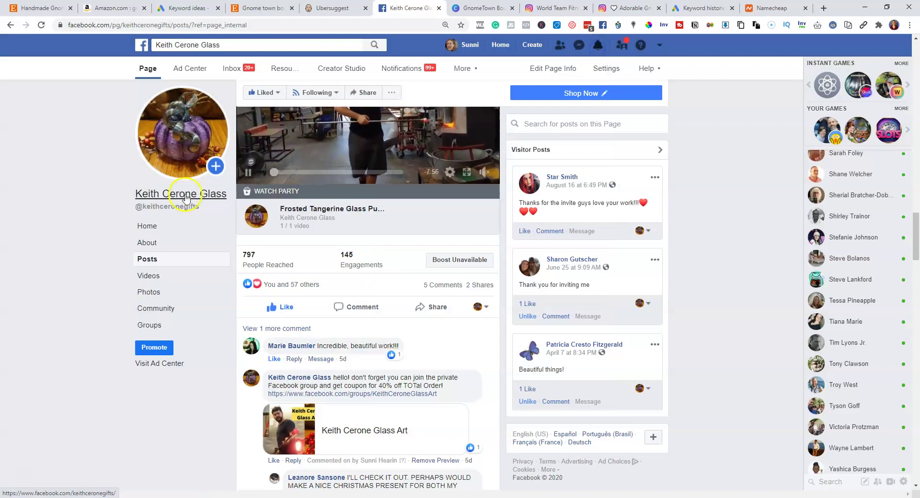
scroll(109, 191, down, 15)
scroll(110, 190, down, 5)
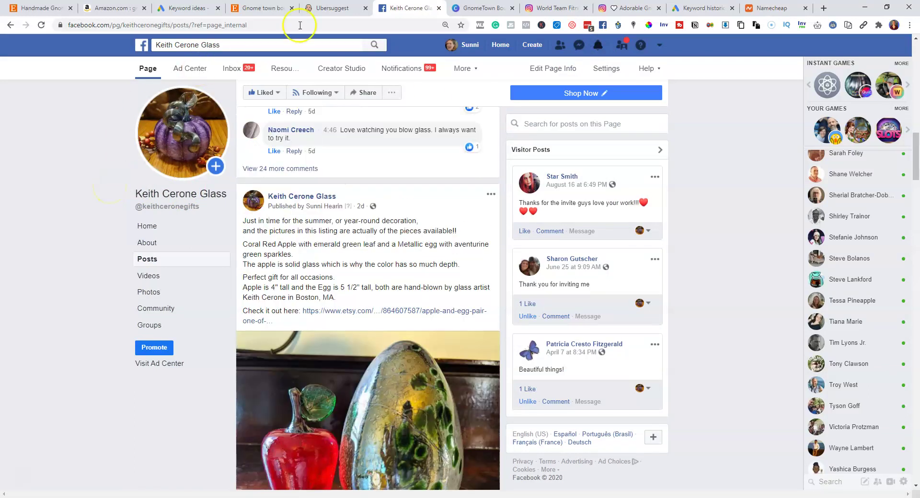
Switch to TheGnomeTownBoutique's Etsy shop and examine the range of gnome listings, their photos, names and prices
click(267, 8)
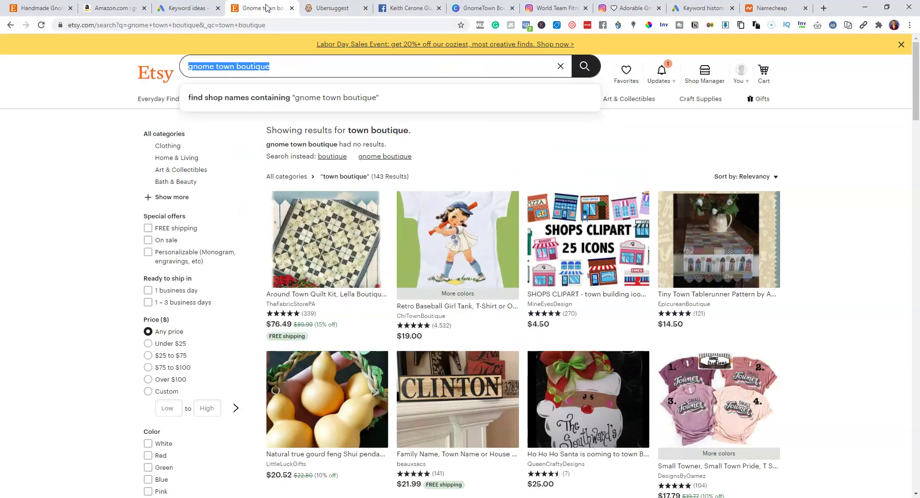
click(39, 5)
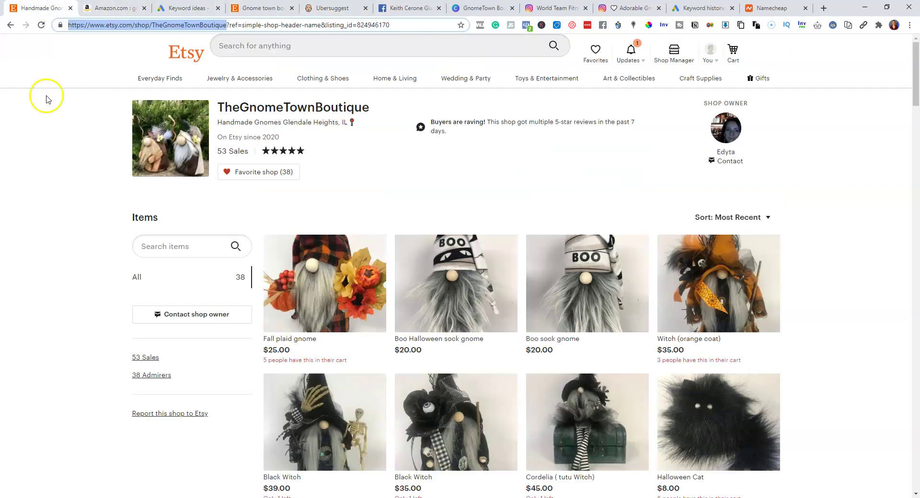
scroll(63, 206, down, 2)
scroll(62, 207, down, 4)
scroll(67, 261, up, 6)
scroll(66, 226, down, 3)
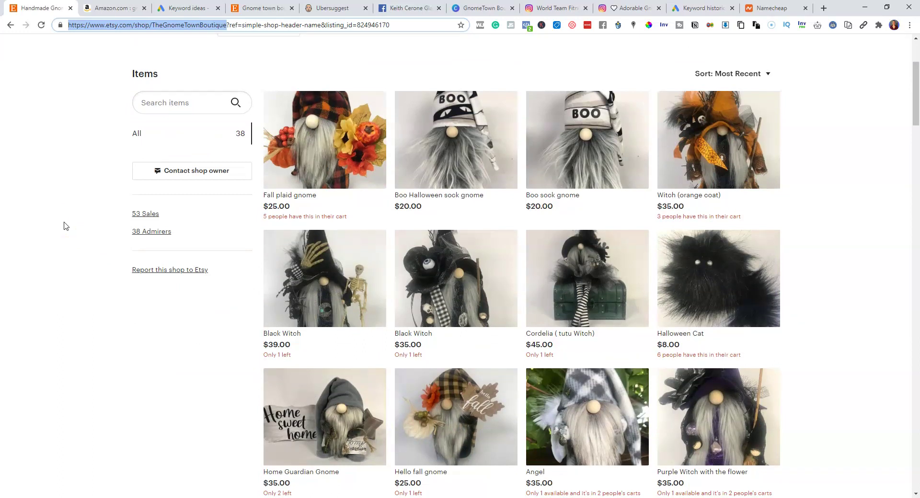
click(58, 218)
scroll(120, 269, down, 4)
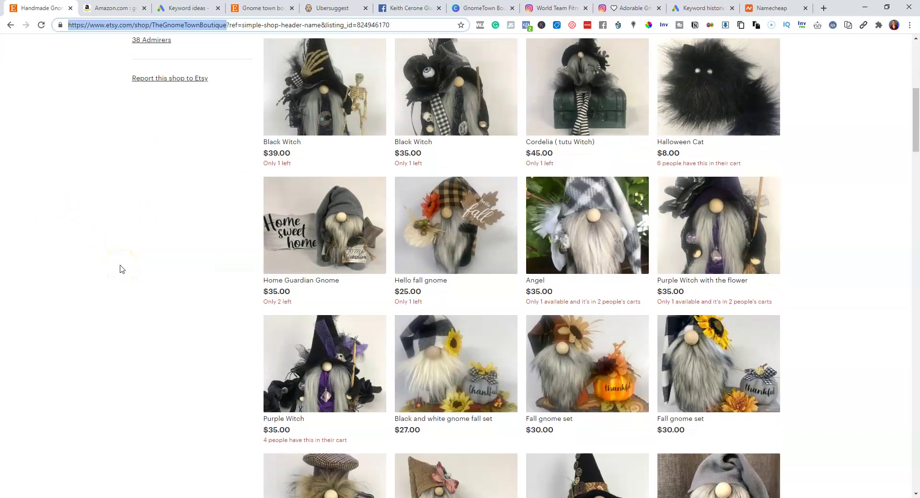
click(119, 274)
scroll(120, 277, down, 3)
scroll(120, 277, down, 3)
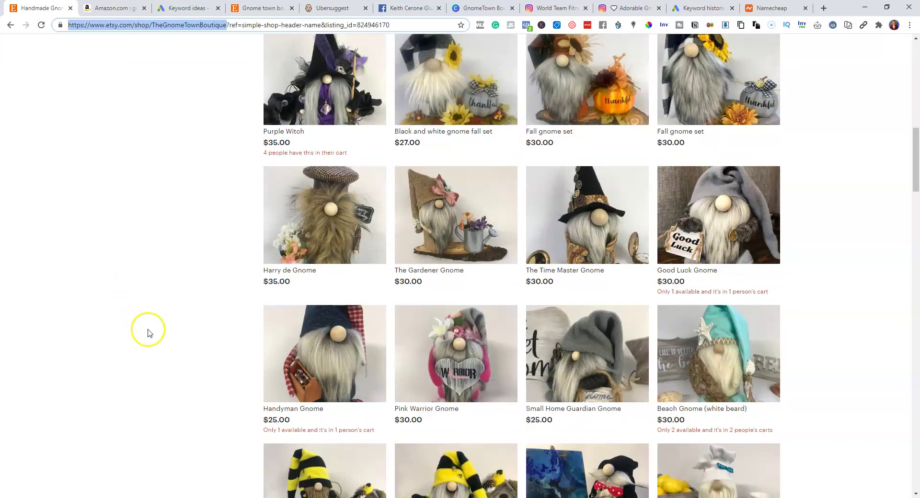
scroll(149, 333, down, 5)
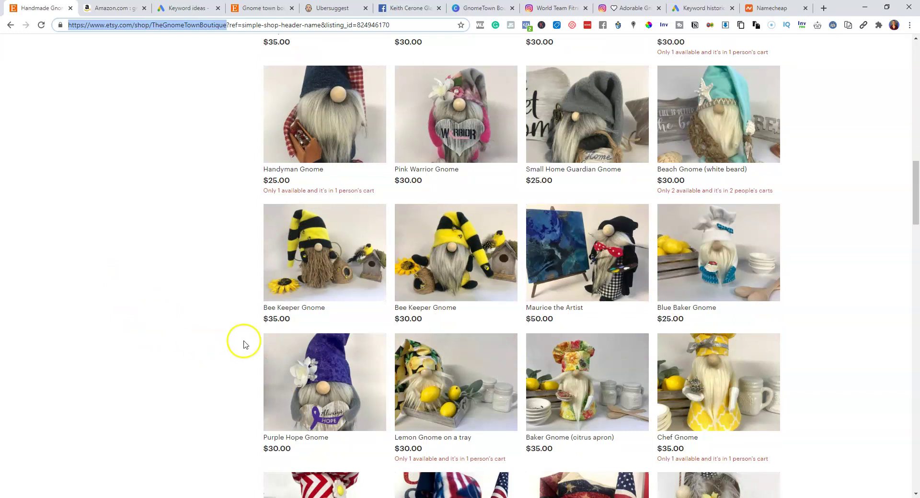
scroll(242, 343, up, 15)
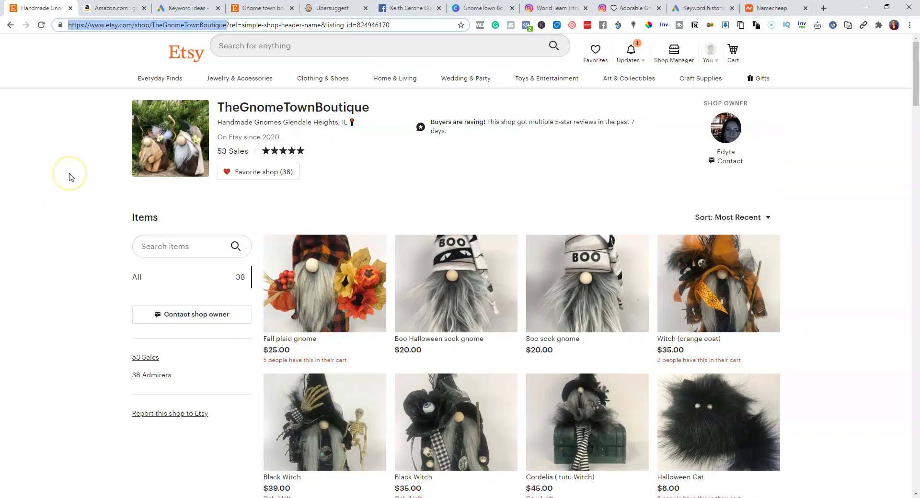
click(64, 214)
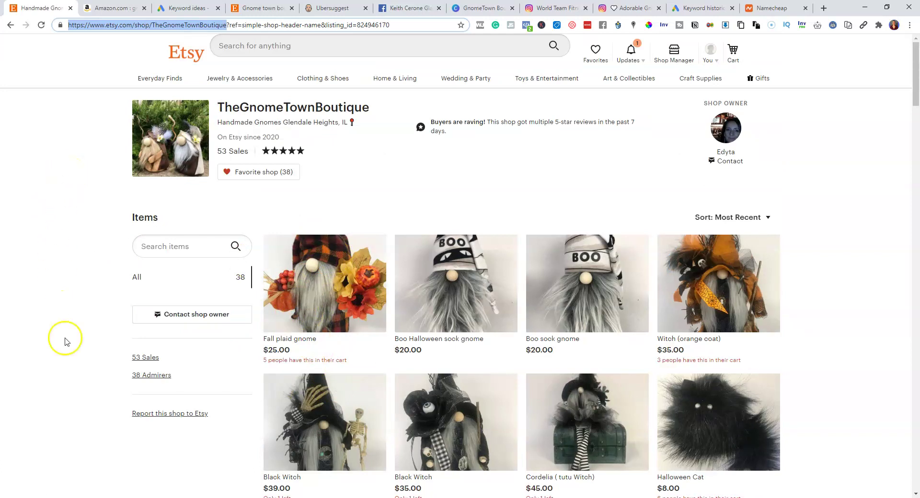